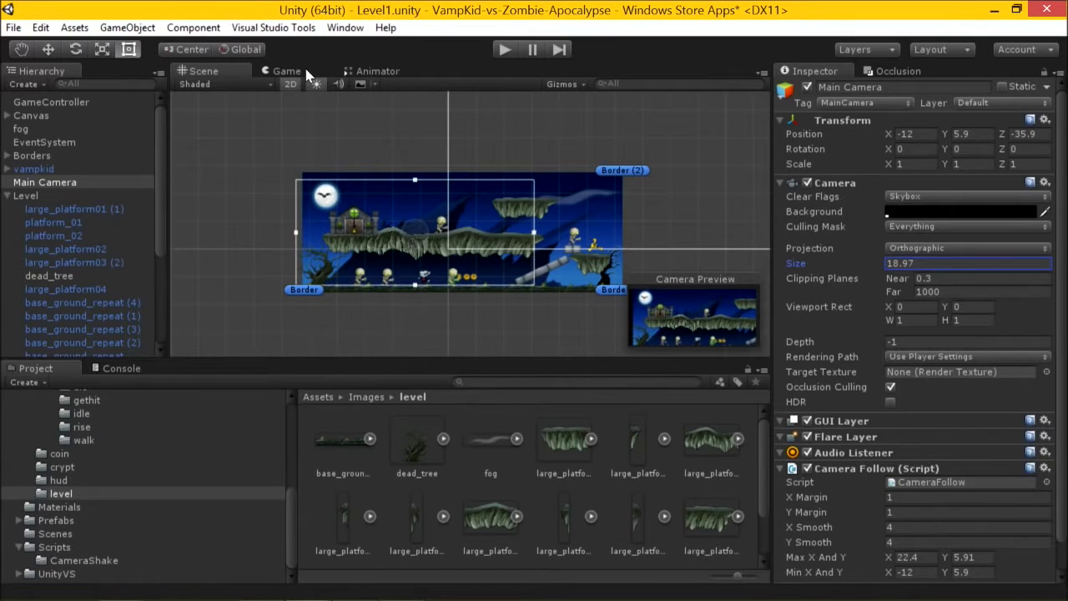
- Preview the game at the 5:4, 4:3, 16:10 and 16:9 aspect ratios
left_click(306, 73)
left_click(223, 86)
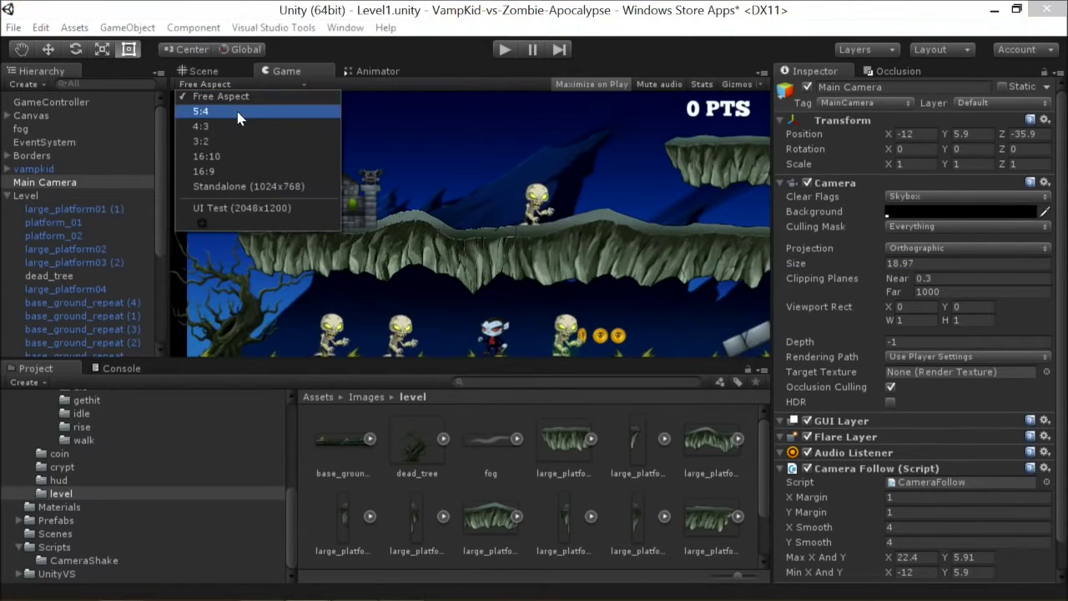
left_click(238, 114)
left_click(245, 83)
left_click(230, 128)
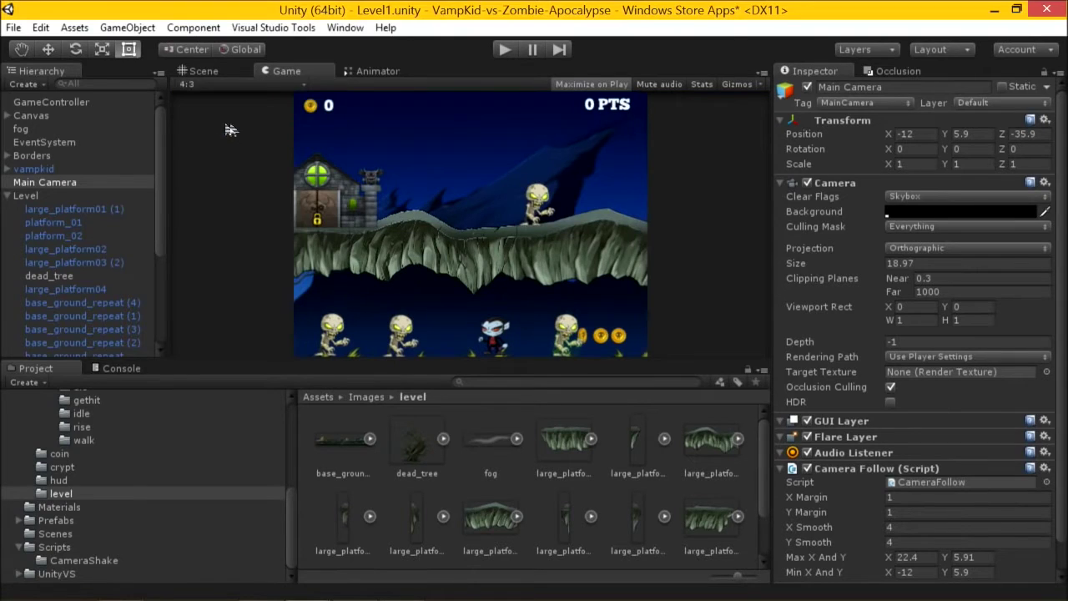
left_click(258, 85)
left_click(222, 155)
left_click(260, 86)
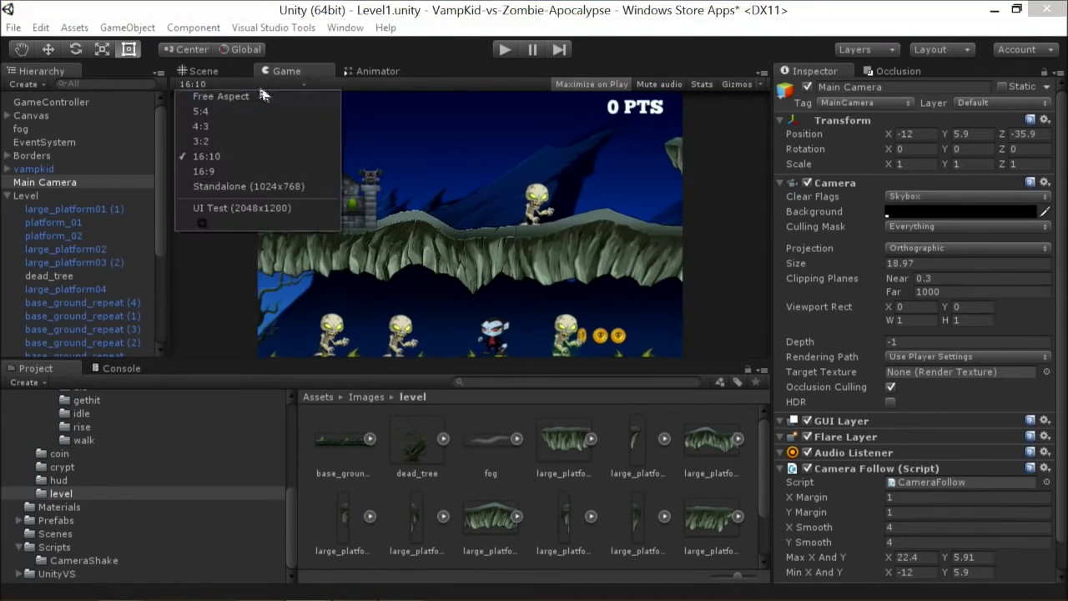
left_click(226, 171)
- Return to the Scene view and set the Main Camera's orthographic size to 22
left_click(235, 72)
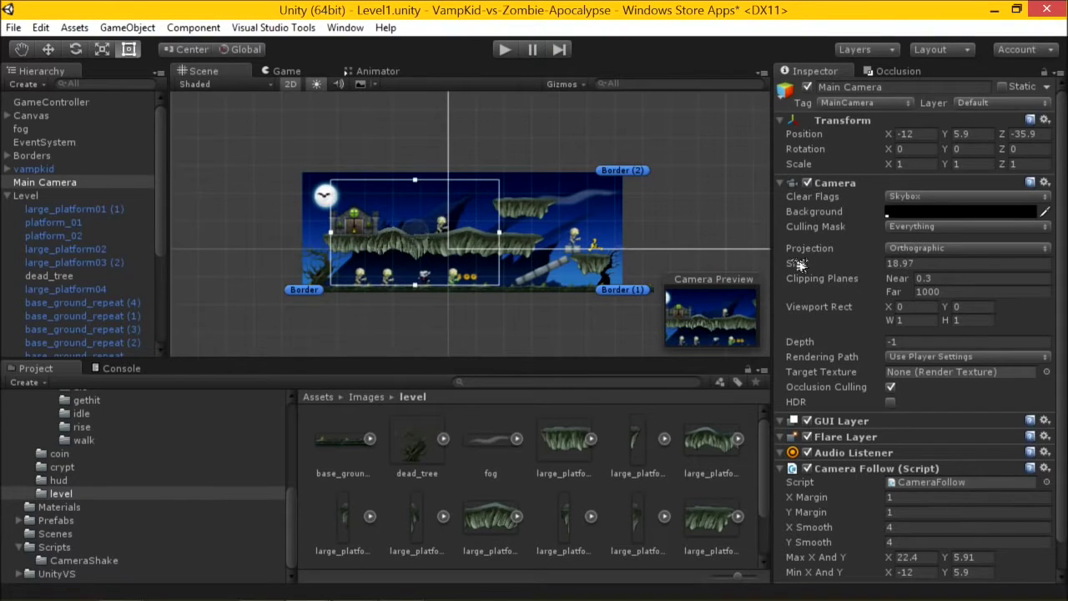
mouse_move(798, 264)
left_mouse_down()
mouse_move(838, 260)
mouse_move(797, 264)
left_mouse_up()
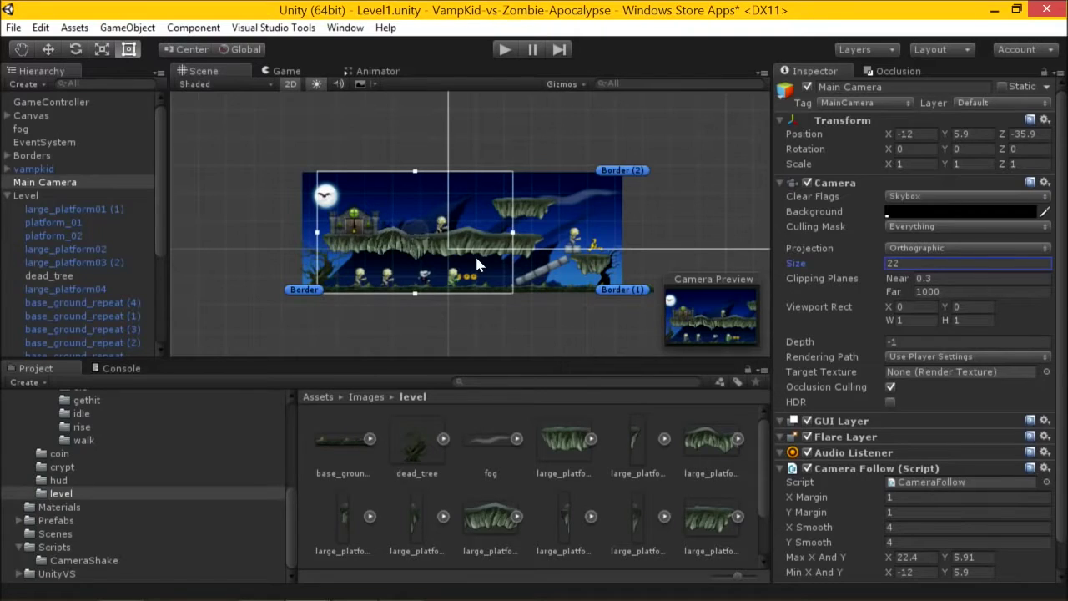
- Examine the Pixels Per Unit import setting of the large_platform01 sprite, then deselect the sprite
left_click(564, 443)
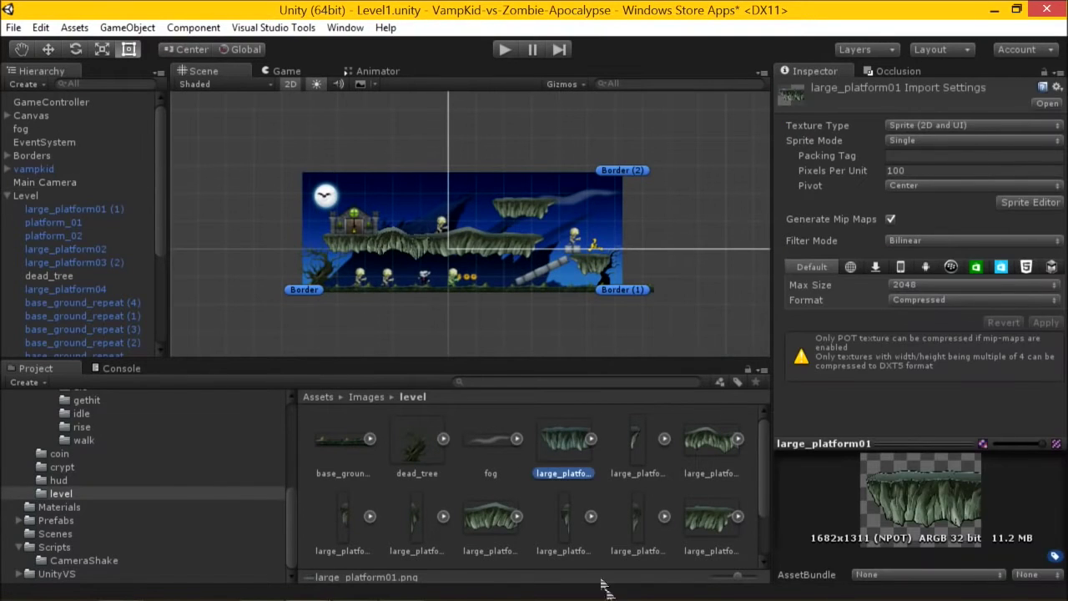
left_click(908, 172)
left_click(904, 173)
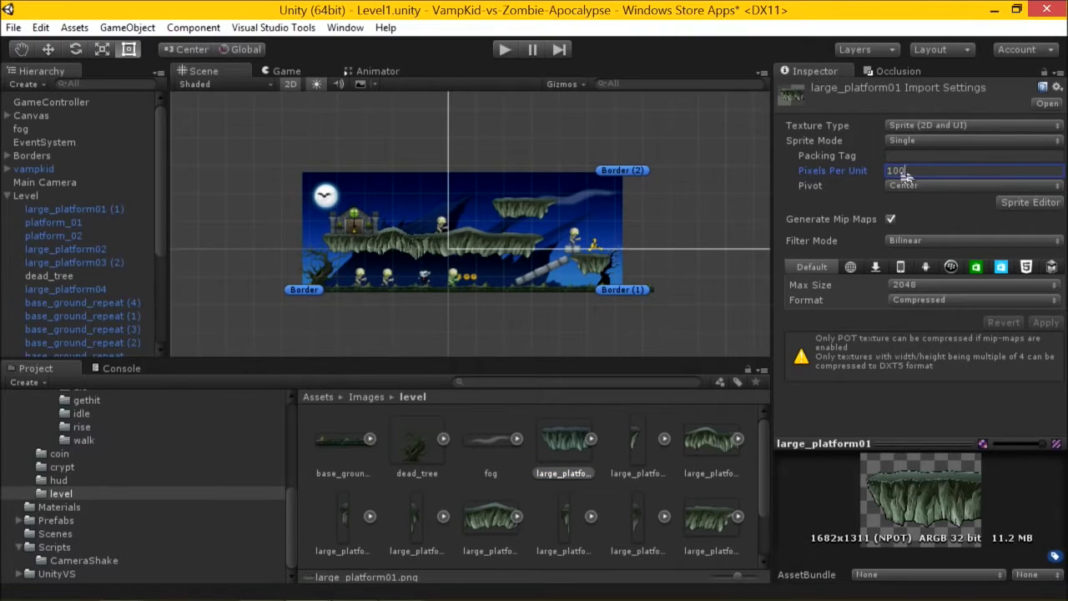
left_click_drag(907, 173, 887, 172)
left_click(380, 132)
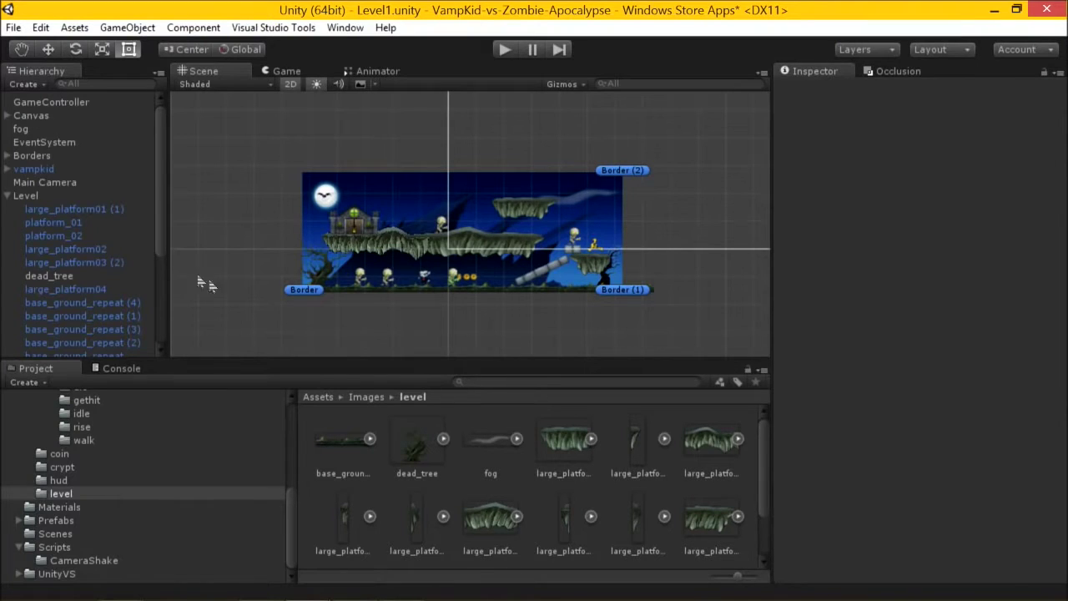
- Select the Main Camera and set its orthographic size to 22.2
left_click(72, 182)
scroll(465, 194, "up", 5)
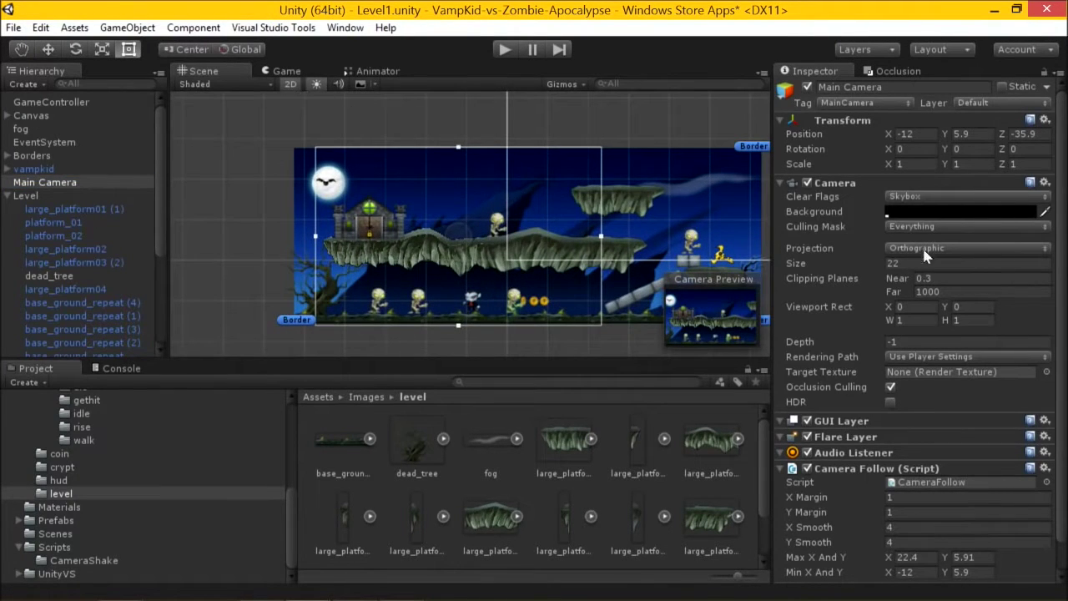
mouse_move(785, 265)
left_mouse_down()
mouse_move(804, 262)
mouse_move(796, 278)
left_mouse_up()
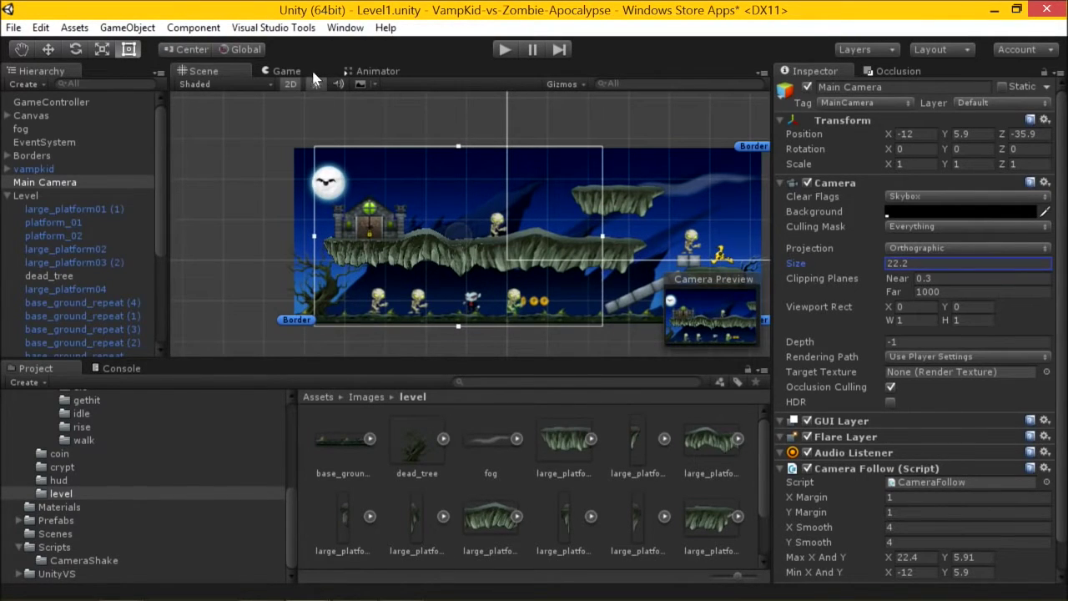
- Preview the game with the enlarged camera at the 3:2, 16:9, 5:4 and 4:3 aspect ratios
left_click(287, 71)
left_click(244, 85)
left_click(234, 139)
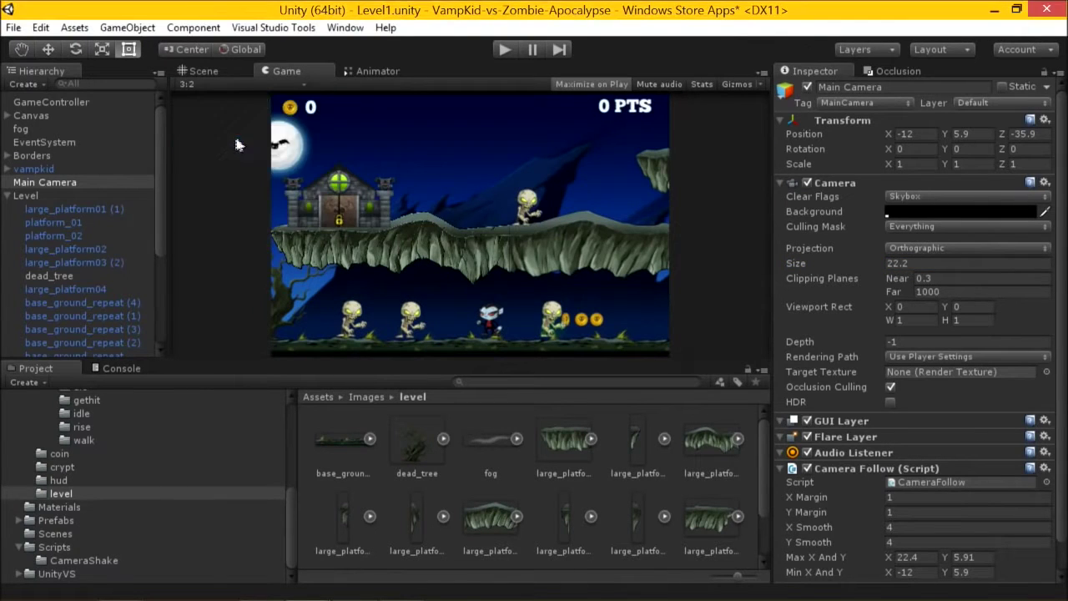
left_click(261, 83)
left_click(223, 174)
left_click(242, 85)
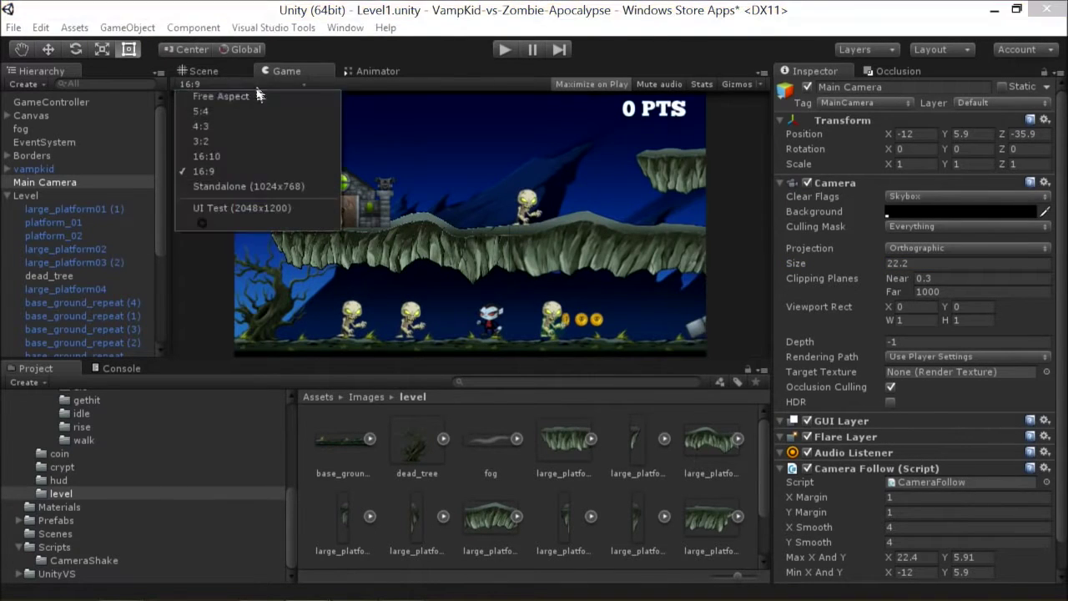
left_click(252, 113)
left_click(271, 84)
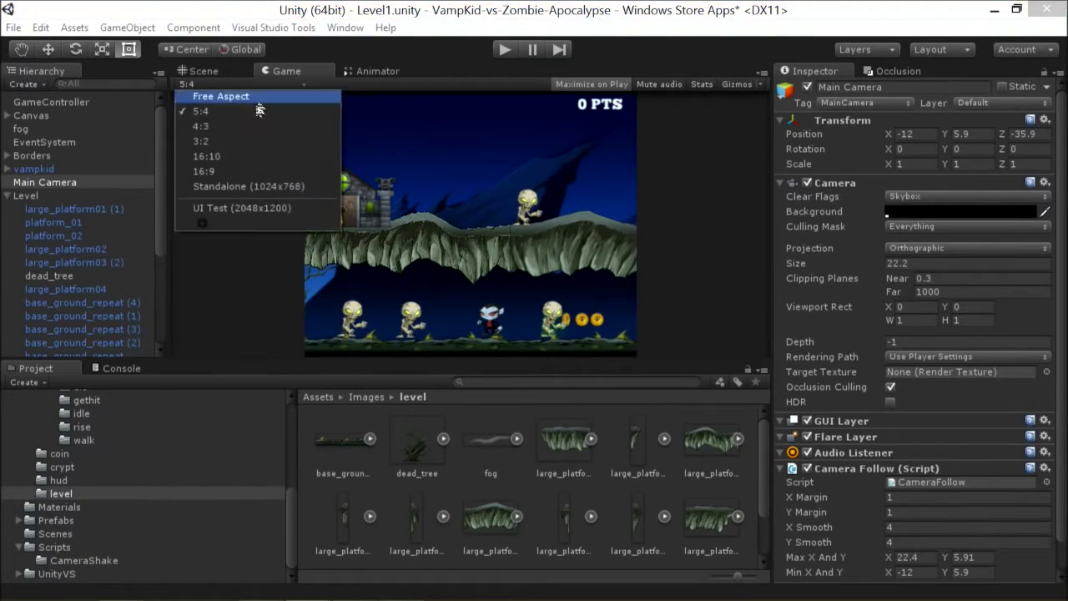
left_click(249, 126)
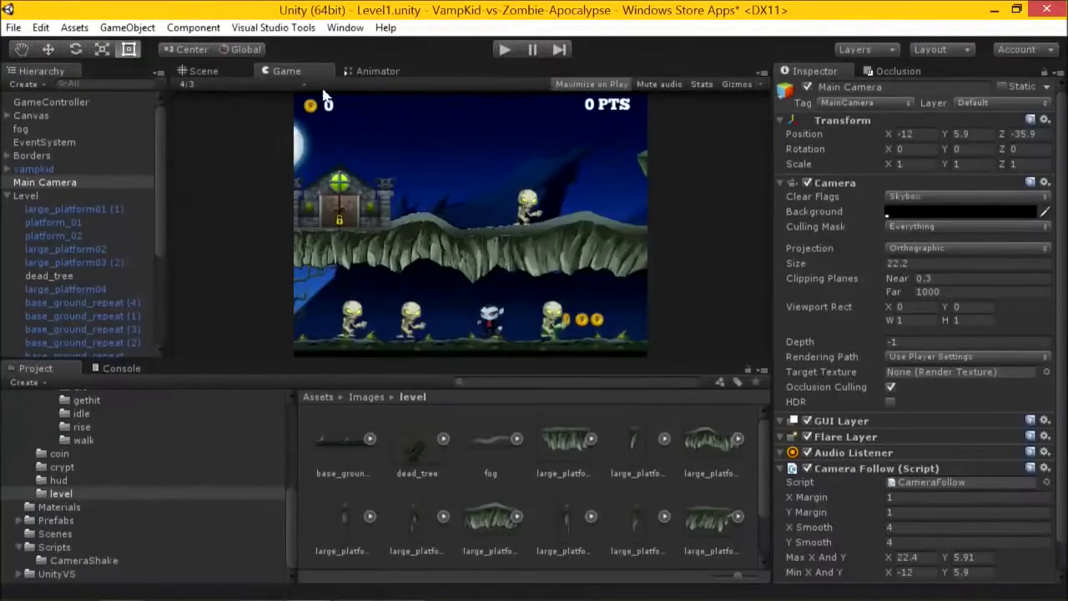
- Compare the game preview at the 5:4 and 3:2 aspect ratios
left_click(269, 84)
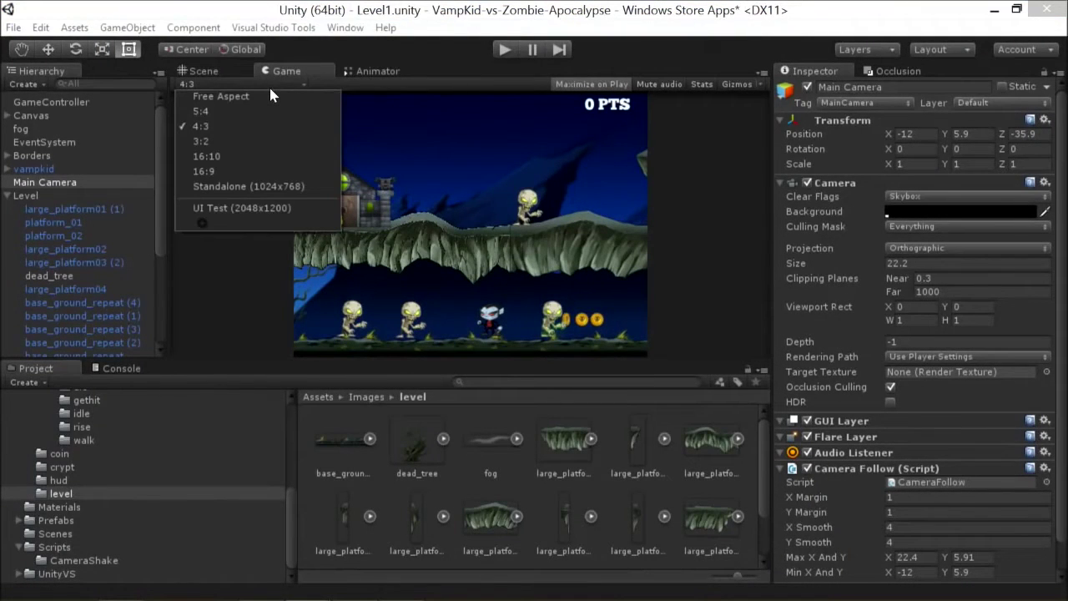
left_click(267, 111)
left_click(250, 84)
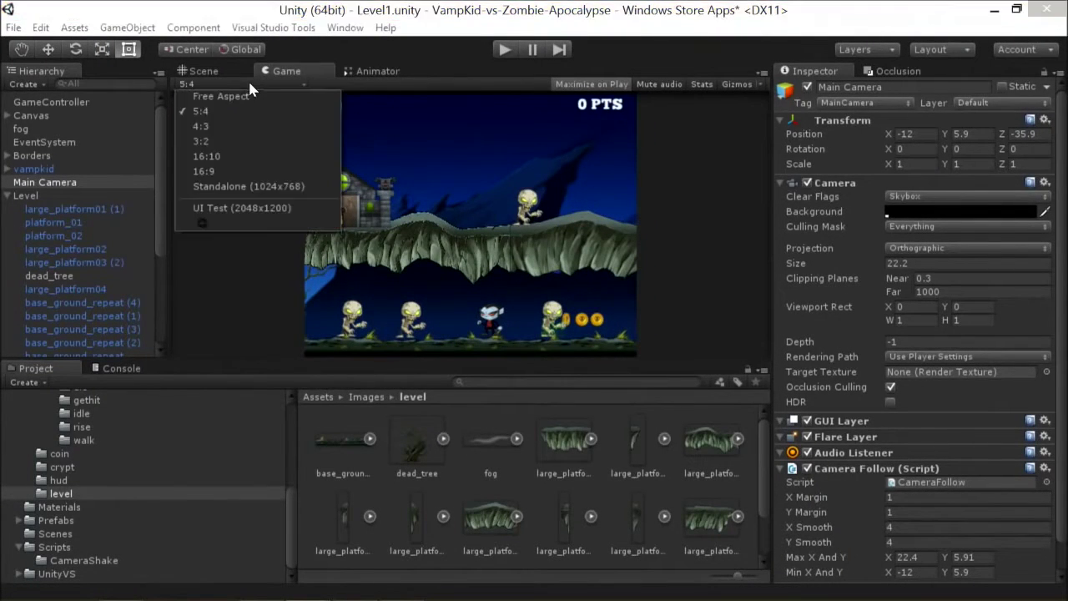
left_click(252, 137)
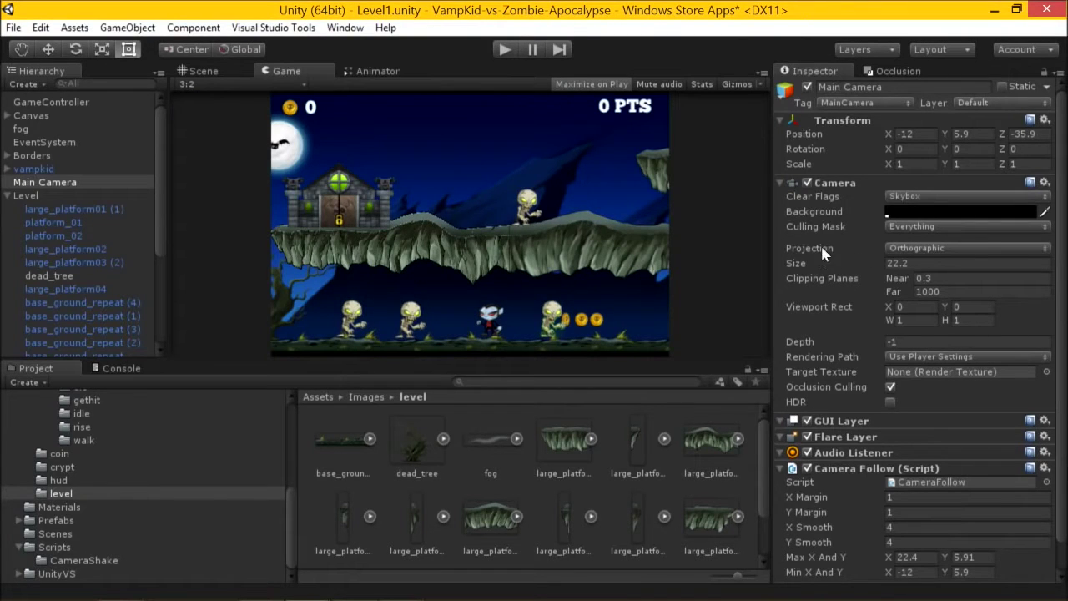
- Set the Main Camera's orthographic size to 20.9 and preview the game at 4:3
mouse_move(809, 265)
left_mouse_down()
mouse_move(891, 276)
mouse_move(811, 257)
left_mouse_up()
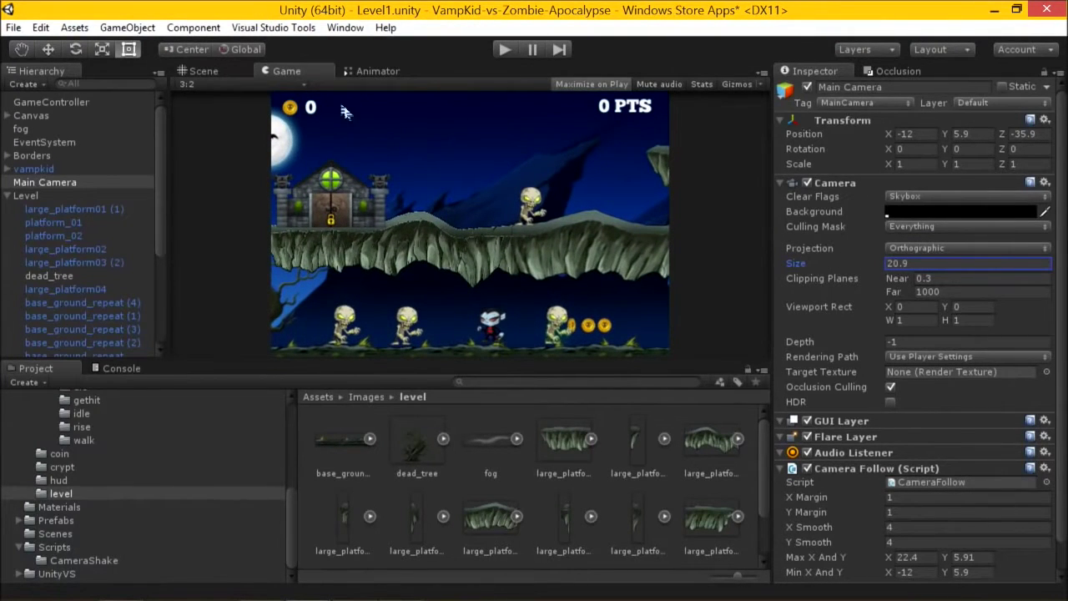
left_click(267, 84)
left_click(265, 126)
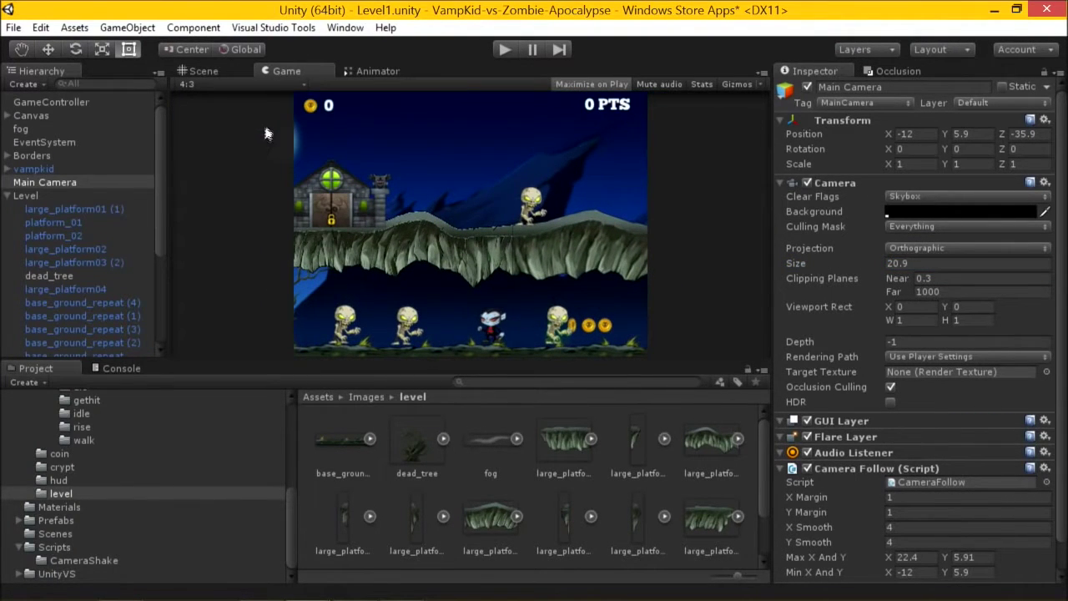
- Switch to the VampKid 3D Unity project and browse its Models and Scenes asset folders
key("alt+Tab")
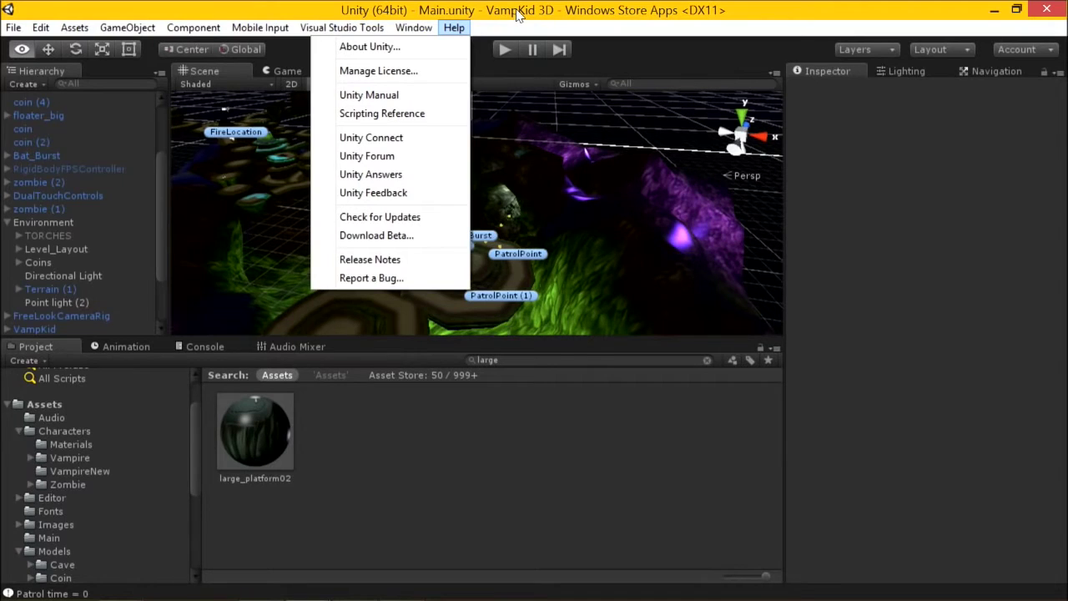
left_click(522, 13)
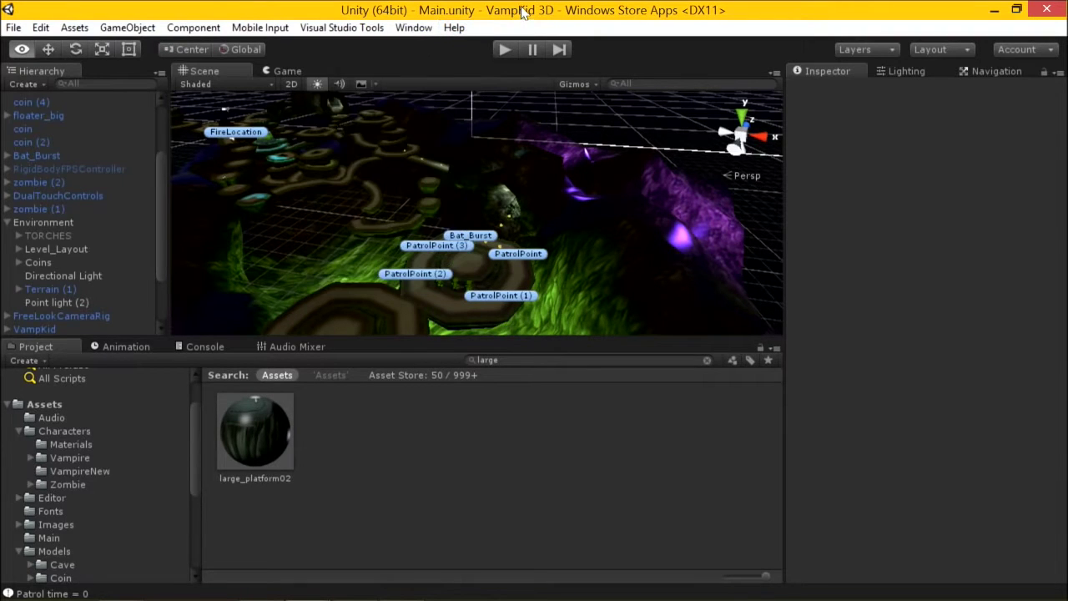
scroll(435, 178, "down", 5)
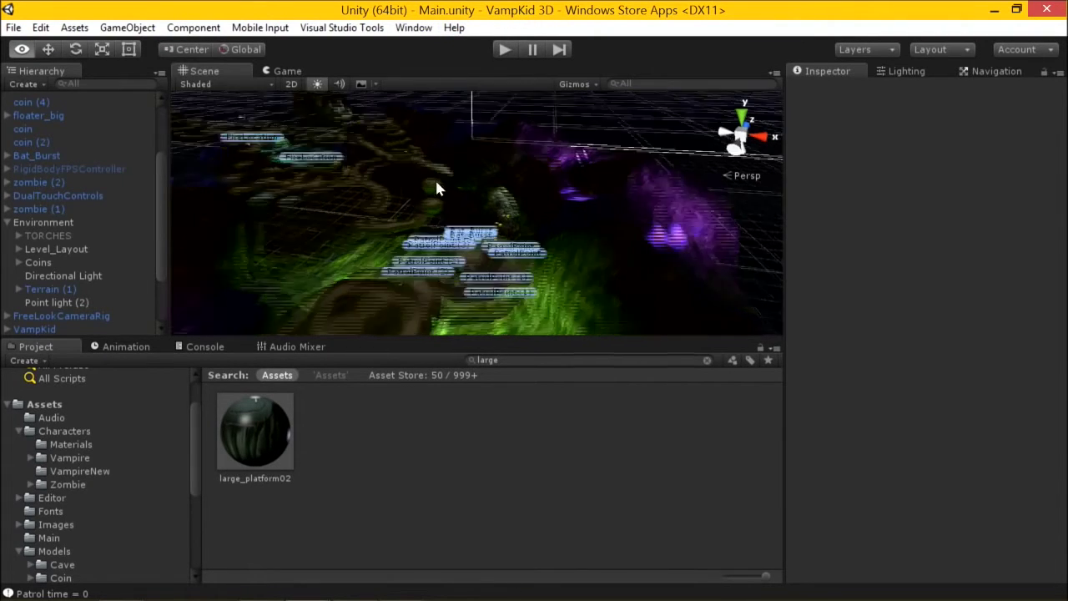
left_click(61, 552)
scroll(75, 551, "down", 5)
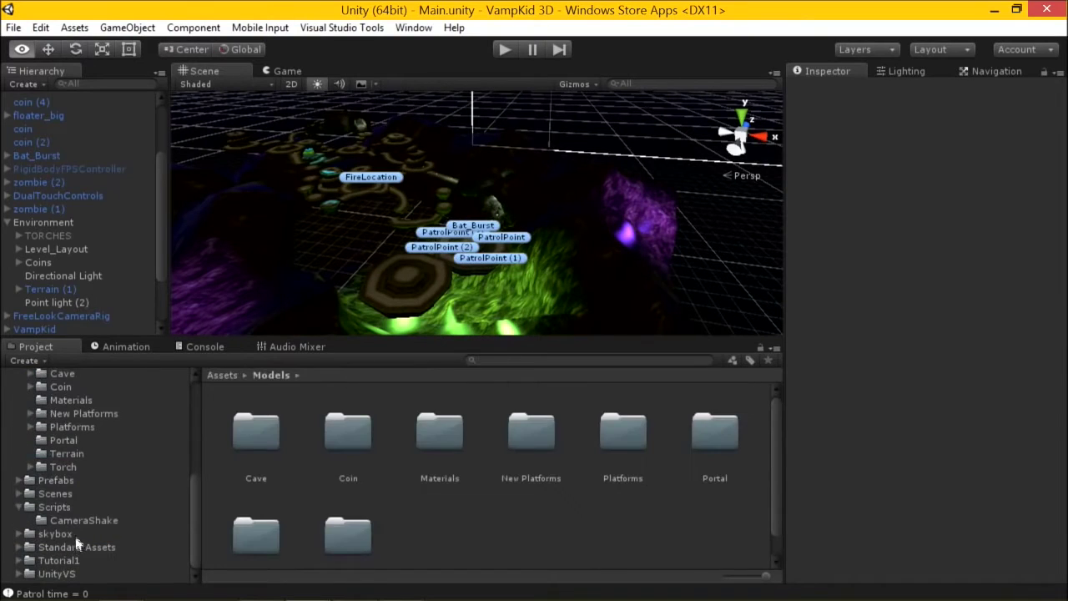
left_click(60, 494)
scroll(709, 514, "down", 1)
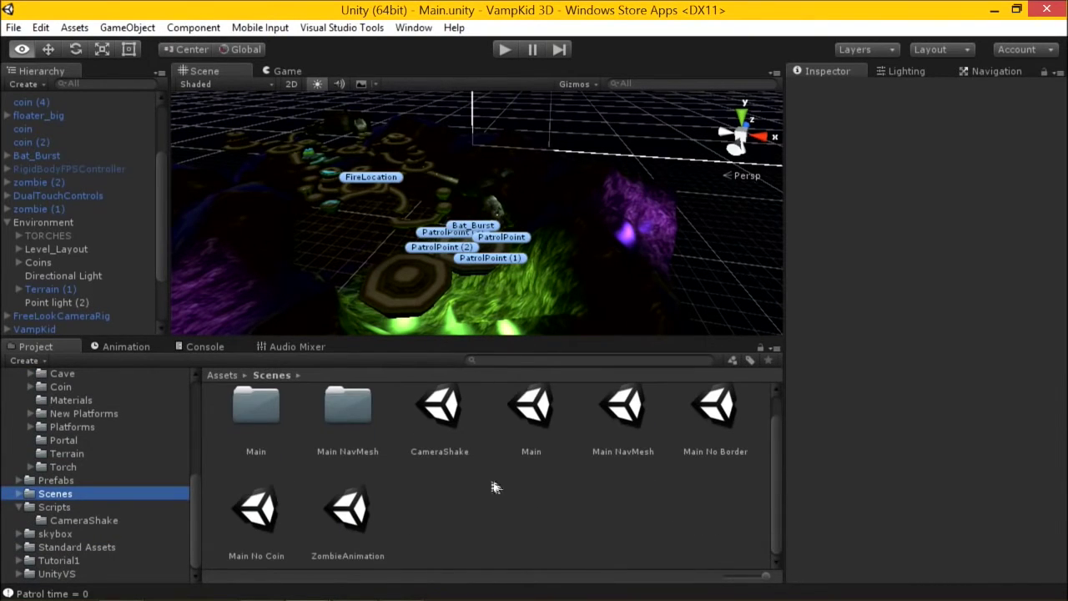
- Examine the 3D level's layout from above in the Scene view and compare it with the Game view
left_click_drag(513, 283, 601, 275, "alt")
left_click(286, 72)
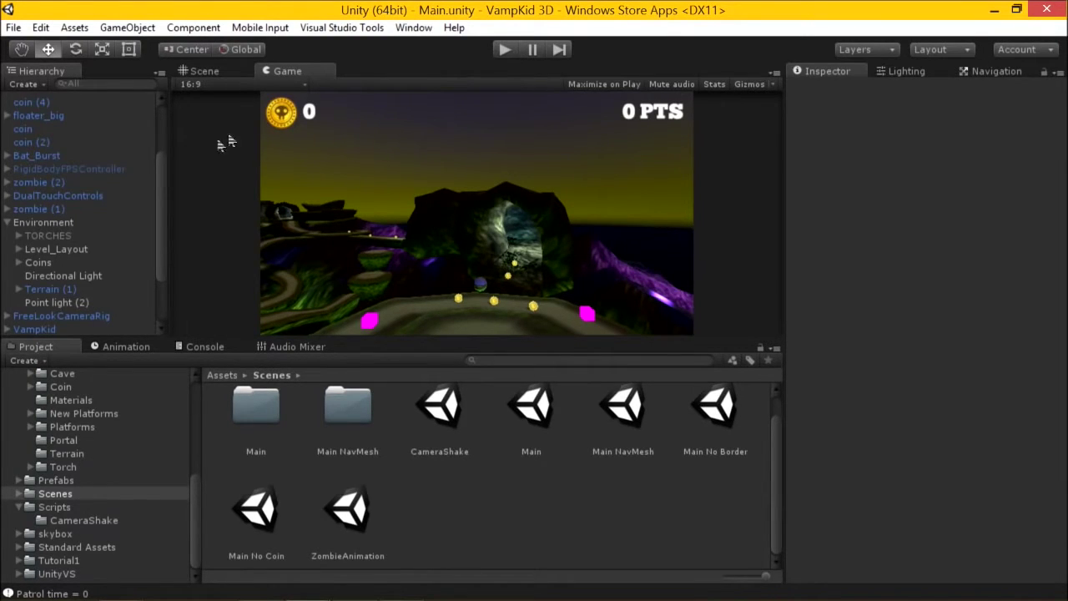
left_click(218, 75)
middle_click_drag(355, 174, 639, 367)
middle_click_drag(609, 326, 531, 293)
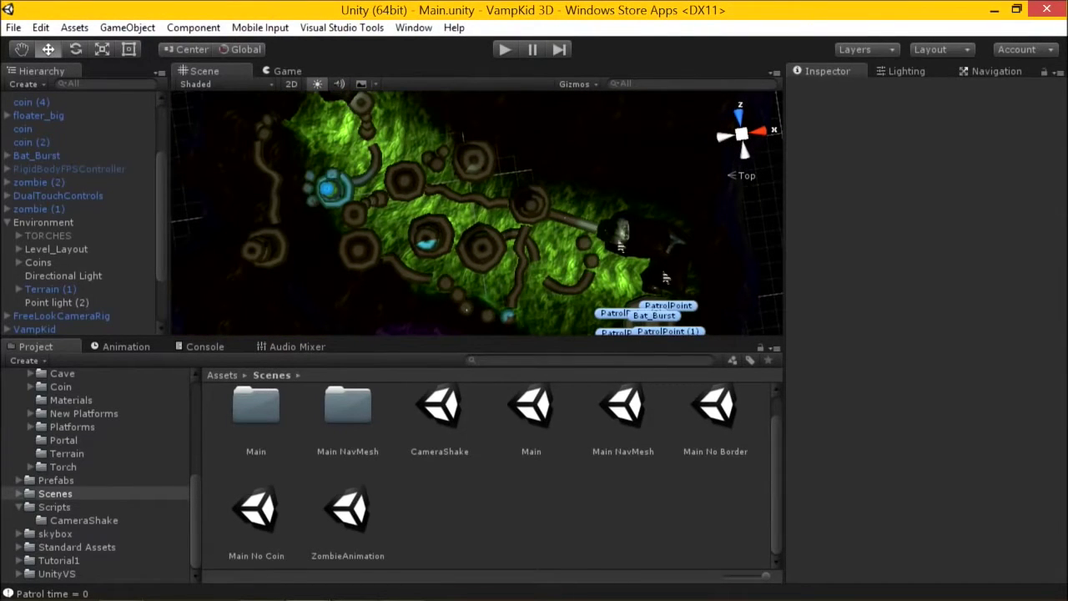
left_click(284, 72)
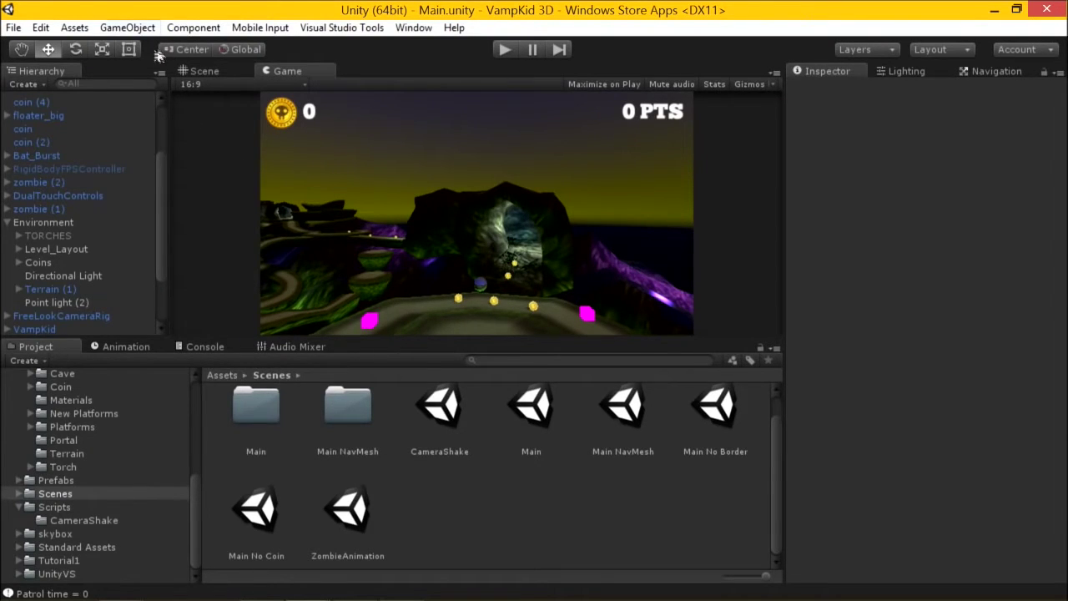
left_click(208, 67)
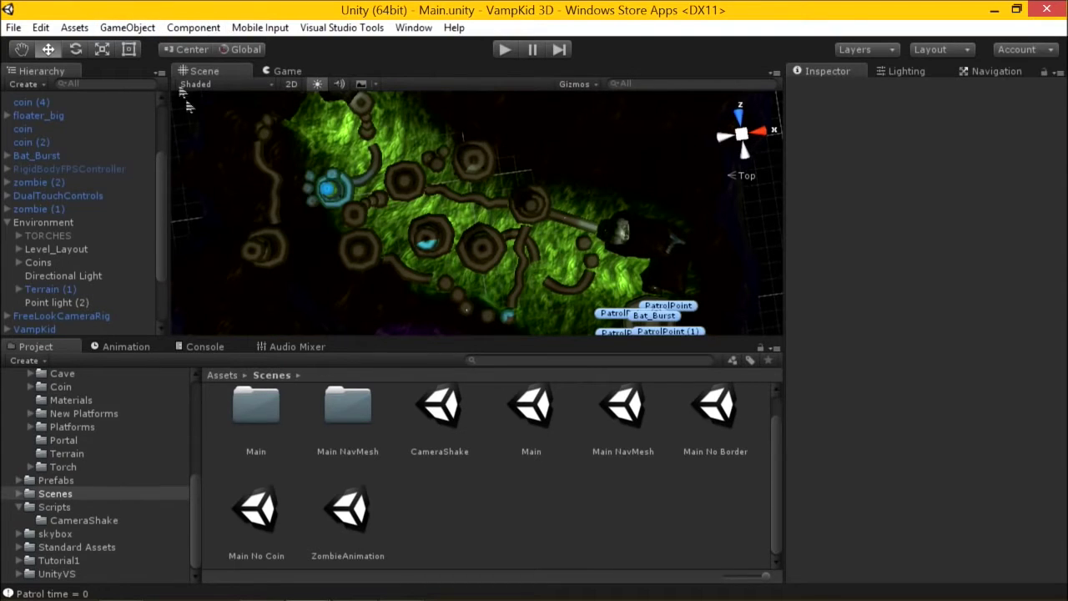
- Add a new camera to the scene and set its X rotation to 90
left_click(113, 32)
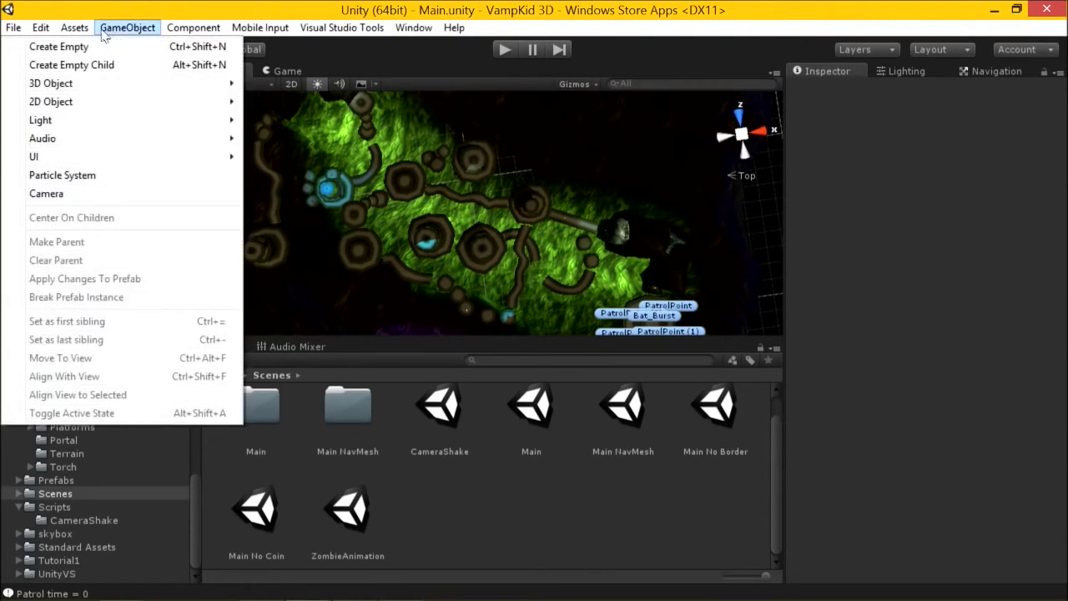
left_click(119, 194)
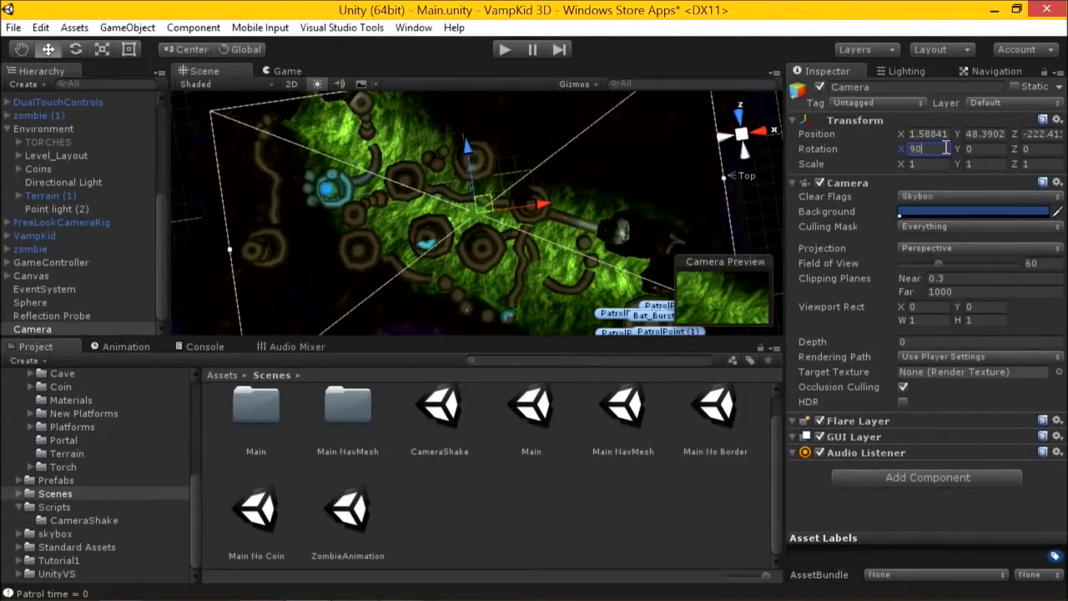
- Show the scene from the Right view and raise the new camera to a Y position of about 170.8
scroll(459, 136, "down", 2)
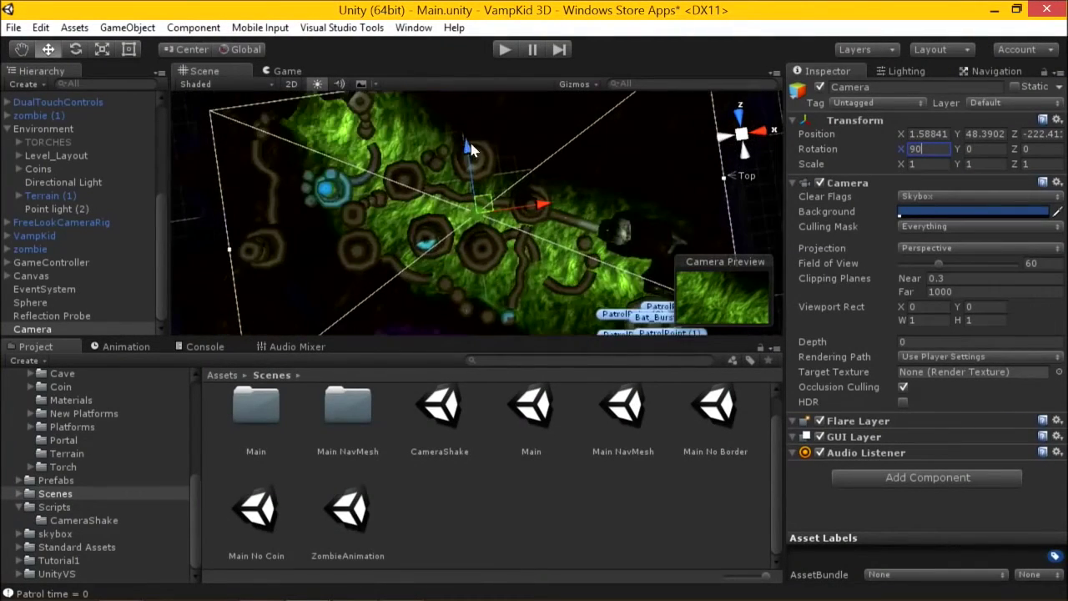
left_click_drag(499, 210, 451, 165, "alt")
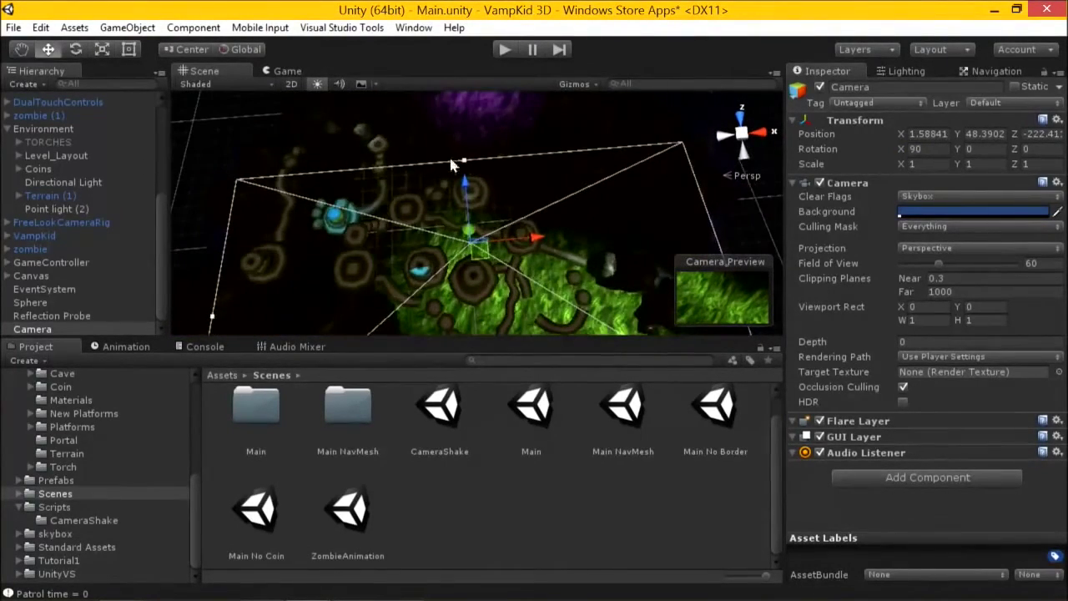
left_click_drag(563, 256, 693, 137, "alt")
right_click(745, 134)
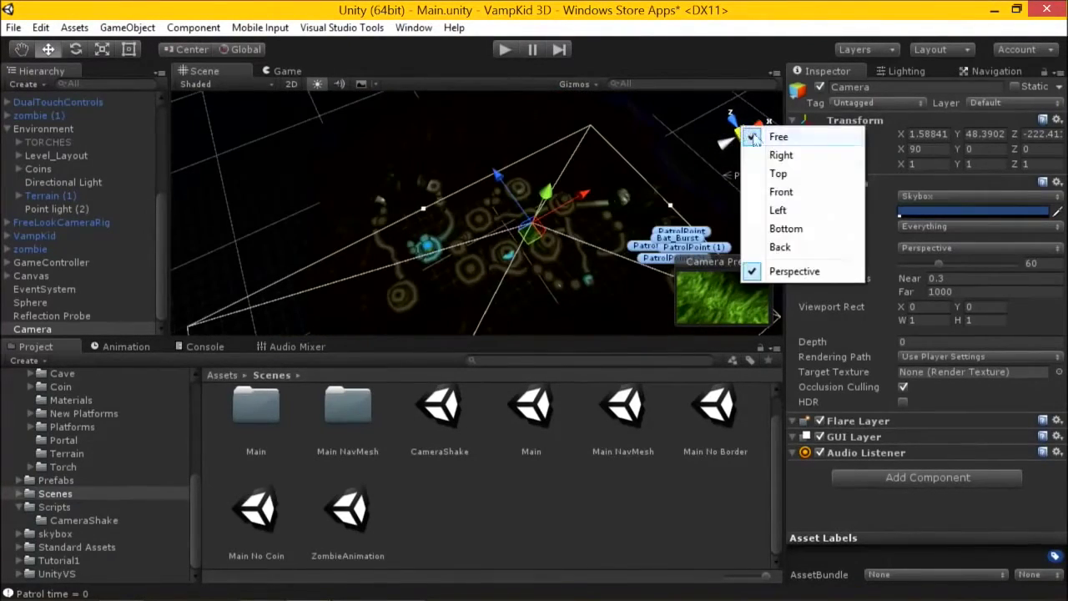
left_click(768, 163)
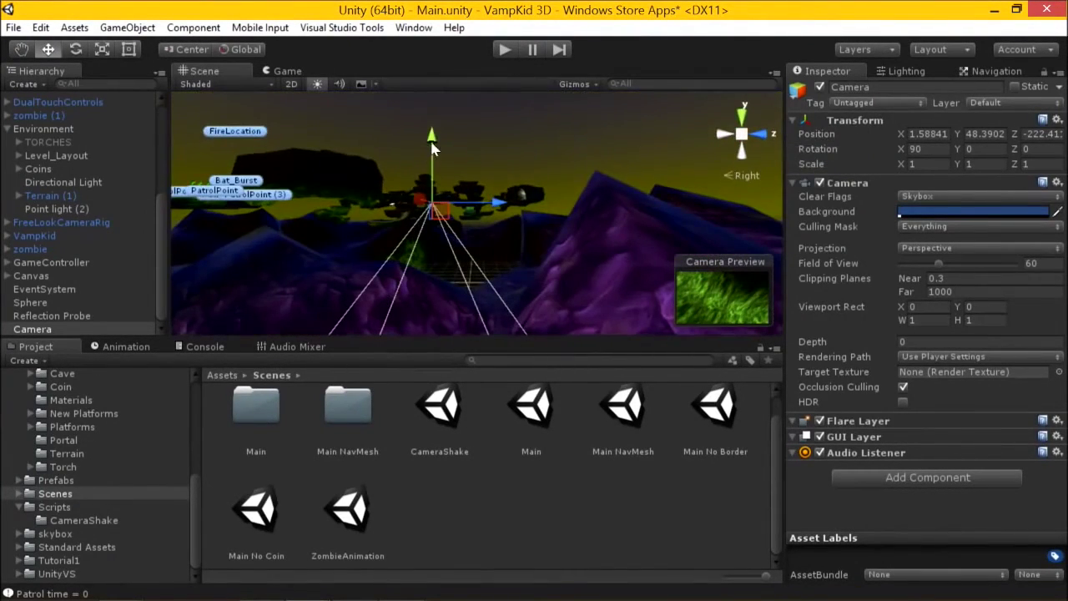
left_click_drag(436, 150, 423, 597)
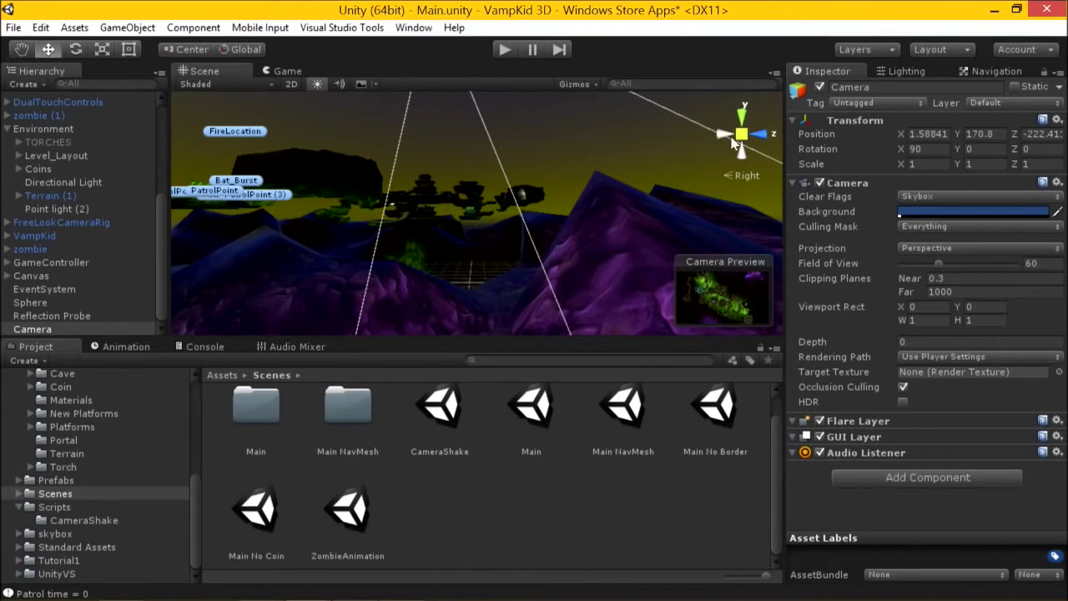
- Show the scene from the Top view and move the overhead camera to an X position of about 8.2
right_click(732, 143)
left_click(773, 176)
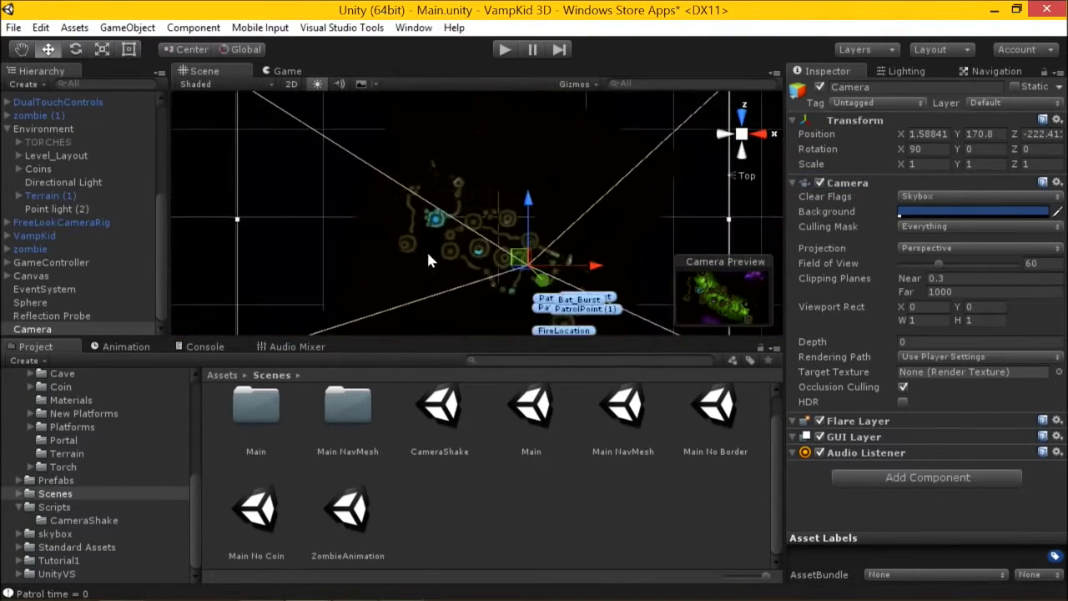
middle_click_drag(494, 295, 424, 236)
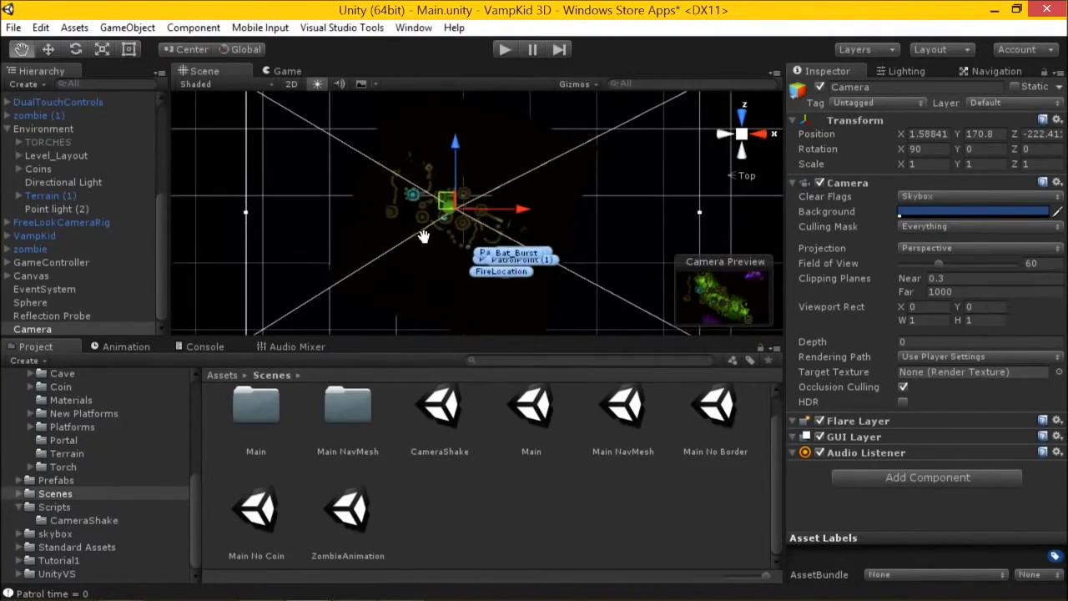
left_click_drag(517, 208, 524, 219)
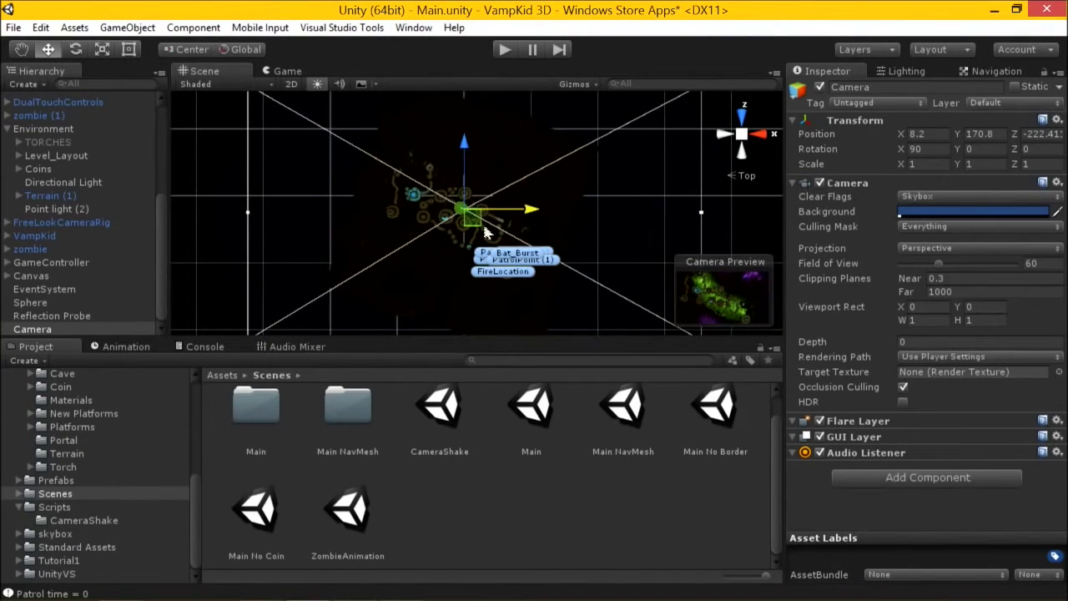
- Rotate the overhead camera around its vertical axis to a Y rotation of about 22.2
left_click_drag(520, 240, 453, 172, "alt")
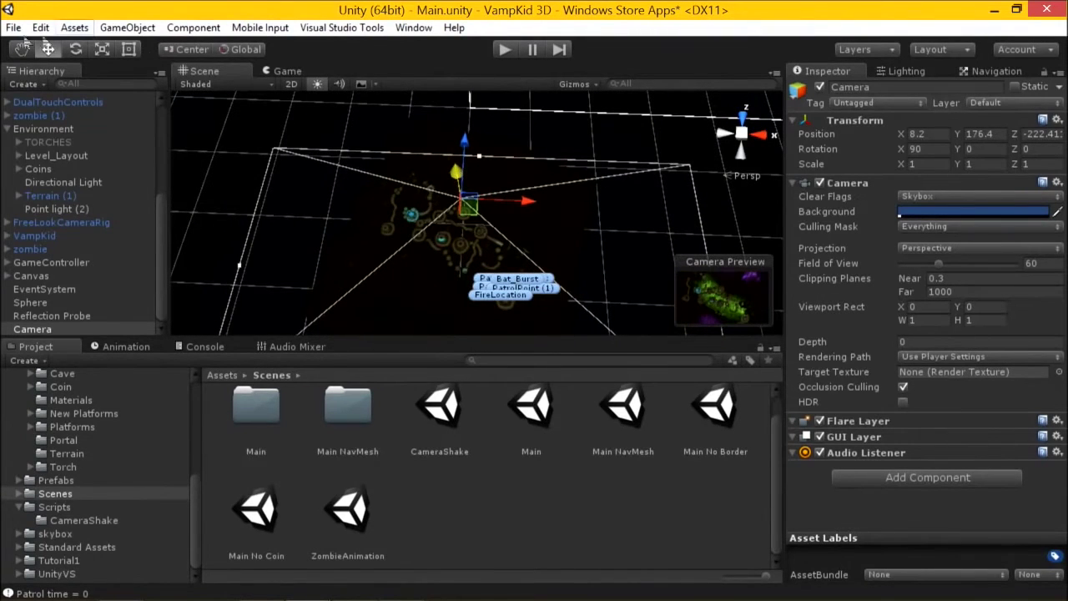
left_click(75, 50)
left_click_drag(525, 234, 482, 267)
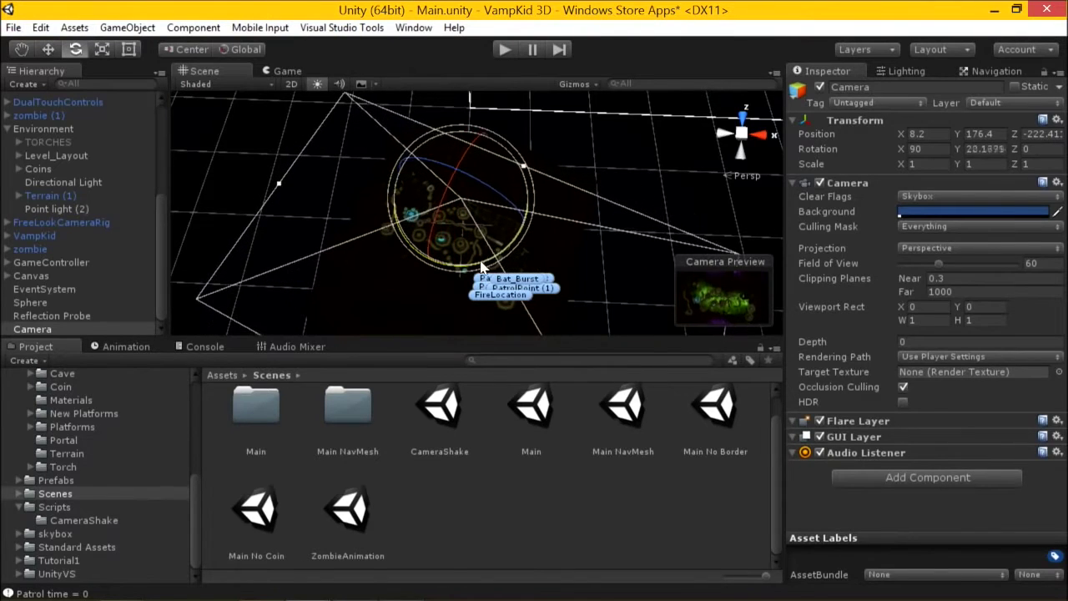
- Move the overhead camera to about X 3.8, Y 164.4, Z -227.1 and save the scene
left_click(49, 50)
left_click_drag(472, 185, 489, 170)
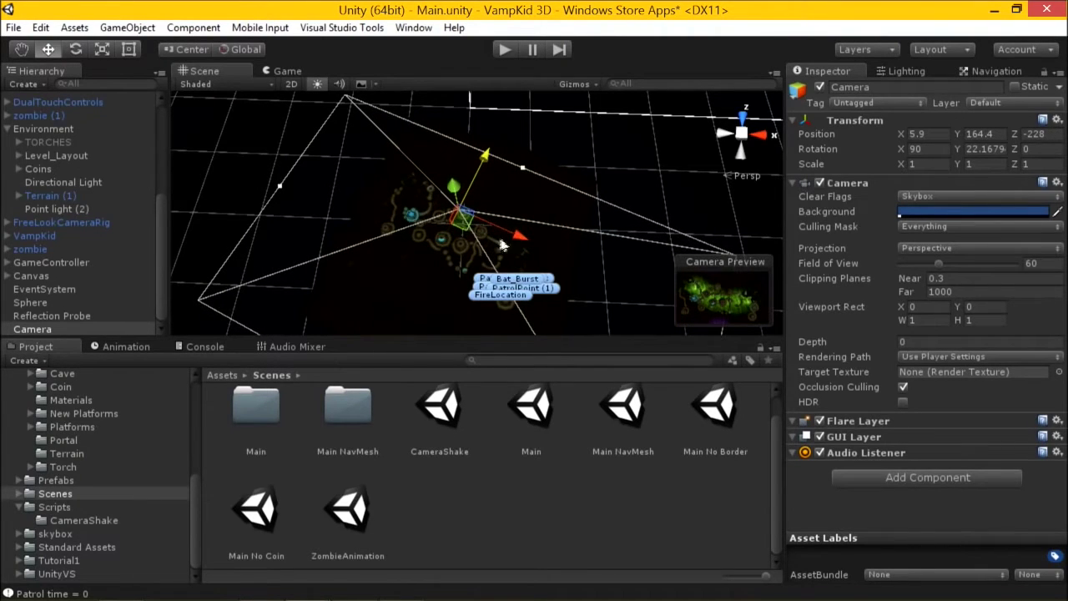
left_click_drag(518, 241, 515, 239)
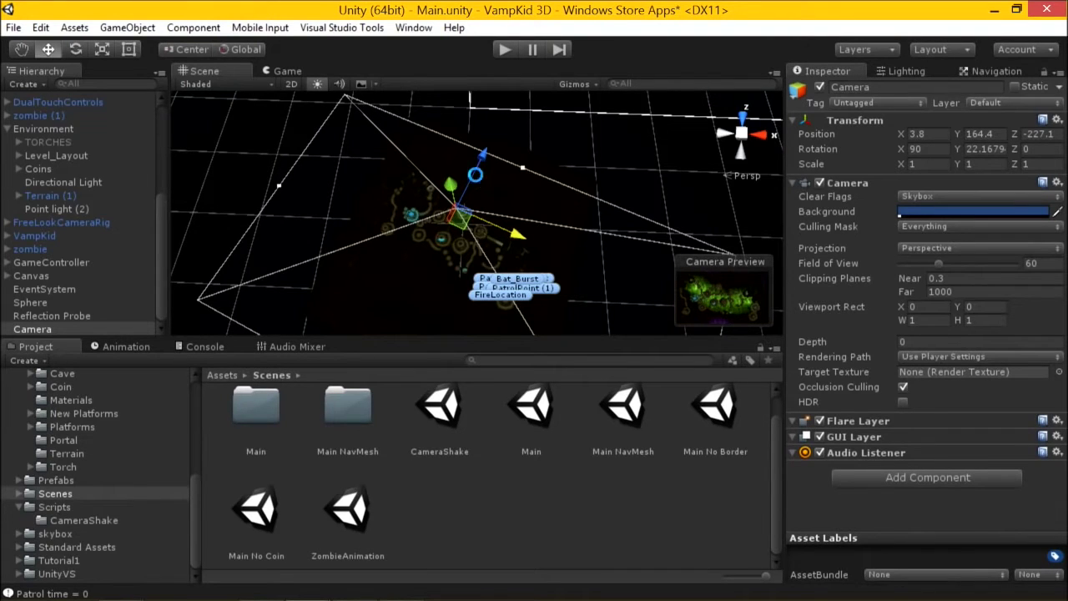
key("ctrl+s")
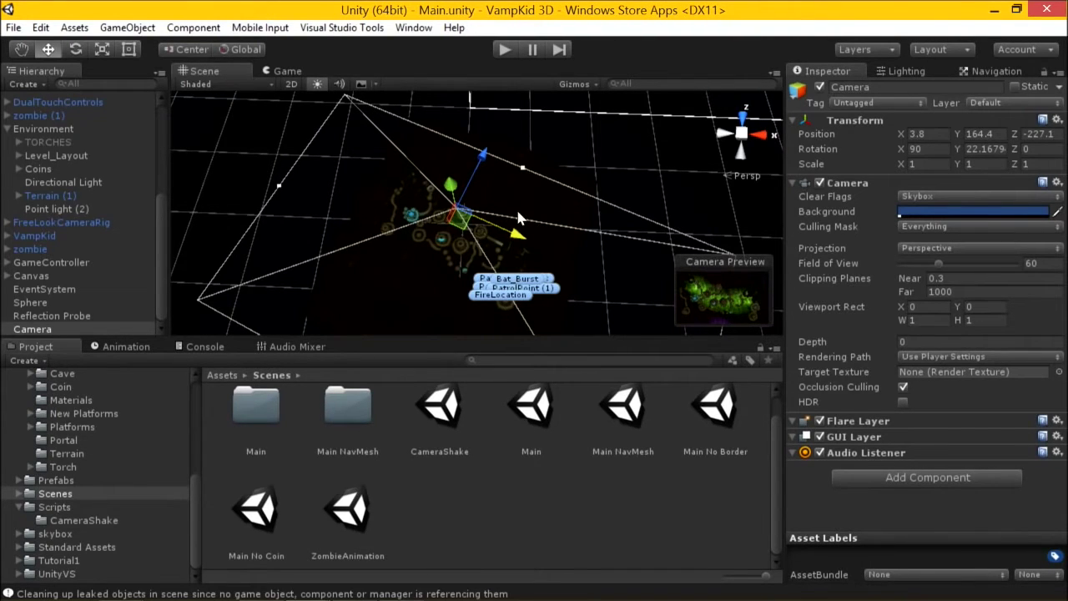
- Check the overhead camera's output in the Game view by disabling and re-enabling the camera object
scroll(314, 133, "up", 2)
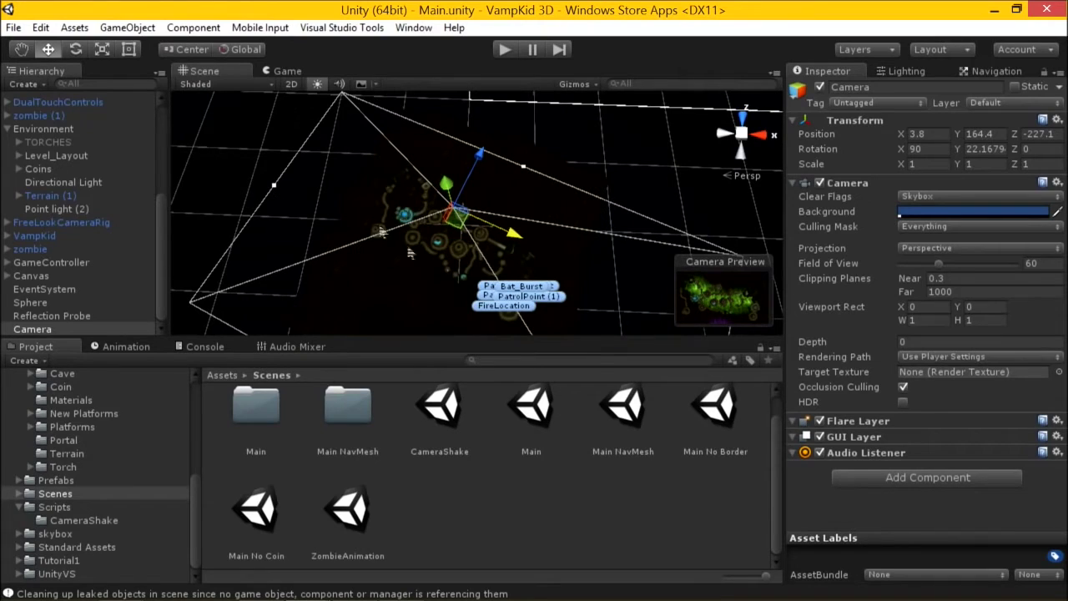
left_click(286, 70)
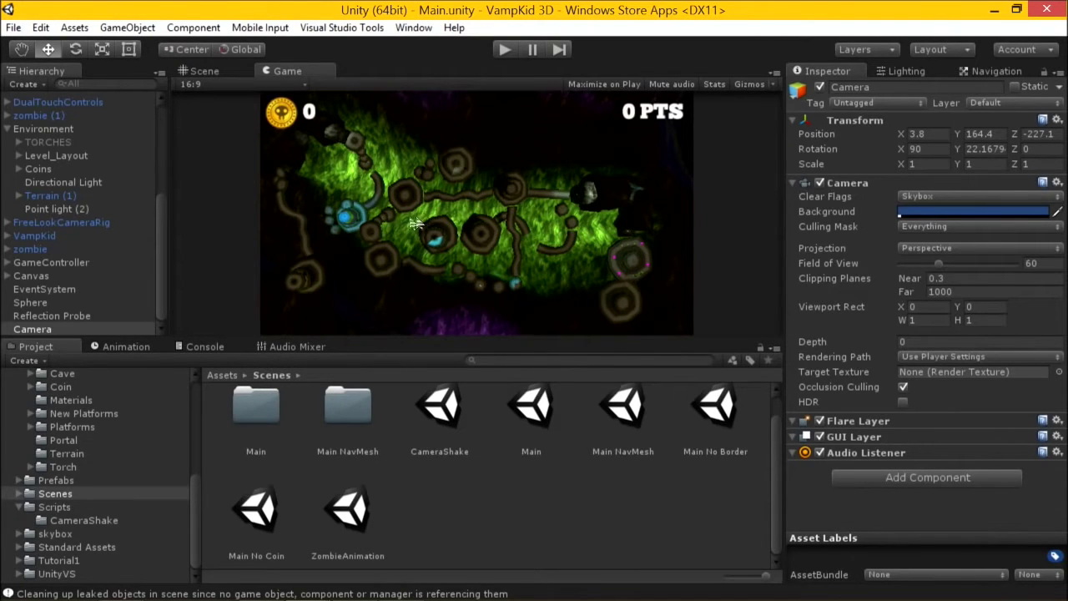
left_click(819, 88)
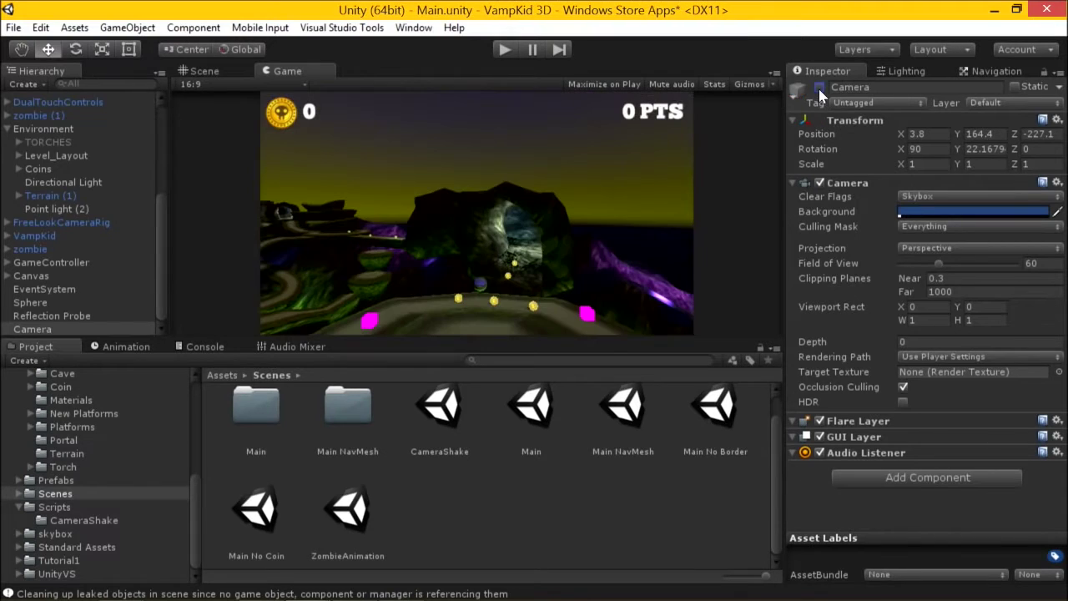
left_click(819, 88)
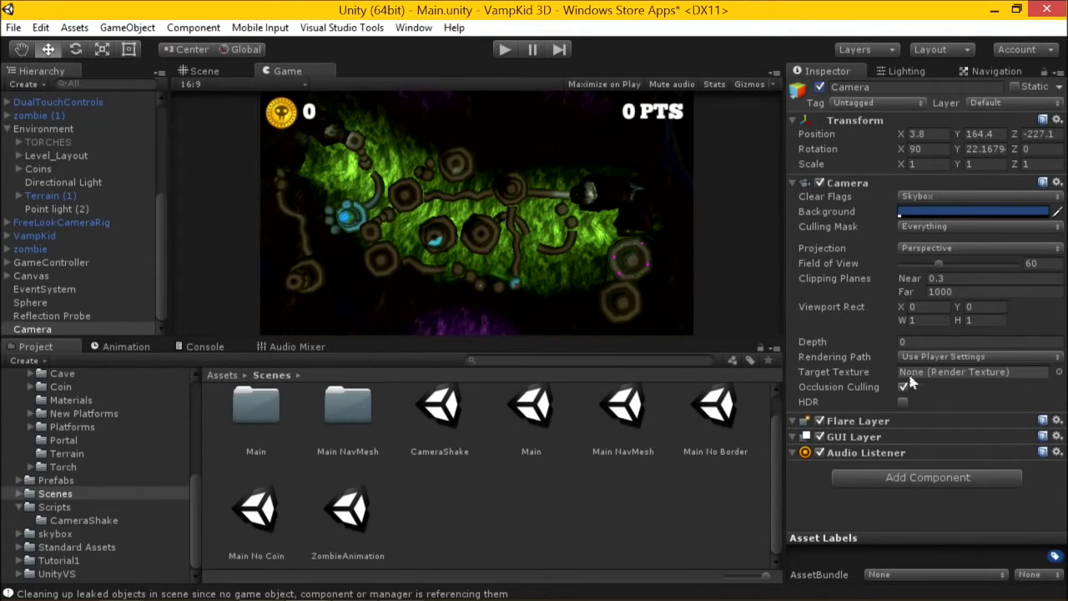
- Set the overhead camera's depth to 1 and its viewport rectangle to X 0.26, width 0.39 and height 0.27
left_click(913, 341)
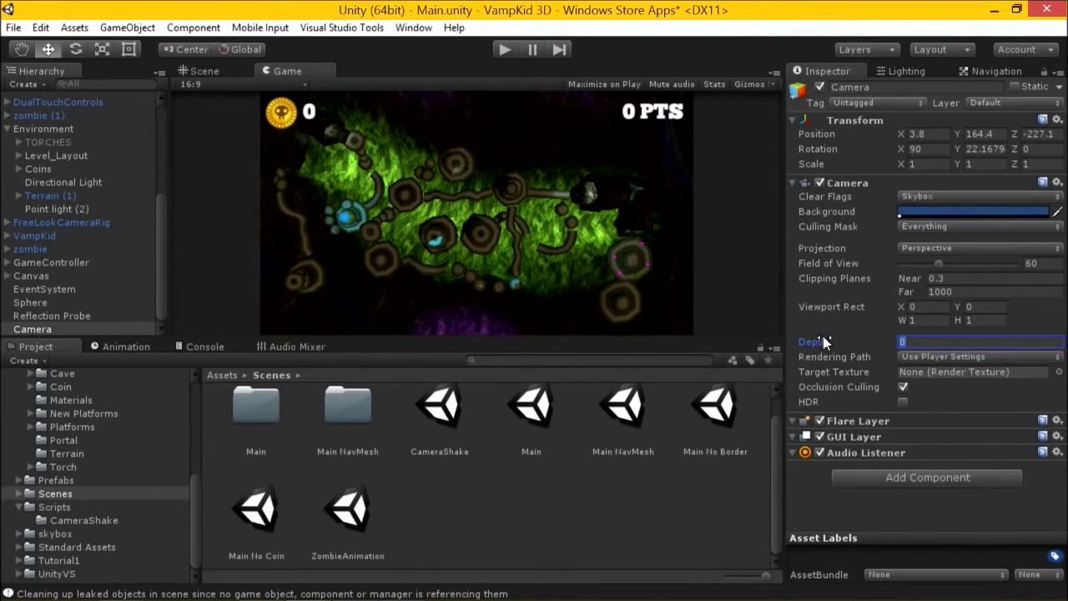
mouse_move(819, 342)
mouse_move(900, 306)
left_mouse_down()
mouse_move(876, 305)
mouse_move(919, 304)
mouse_move(886, 306)
mouse_move(905, 309)
left_mouse_up()
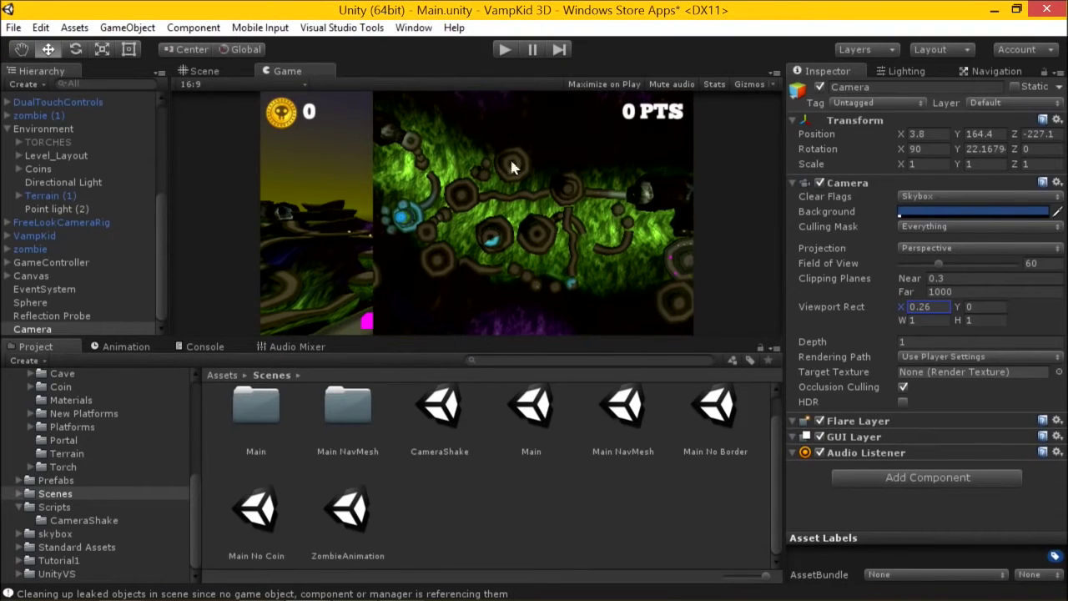
left_click(961, 308)
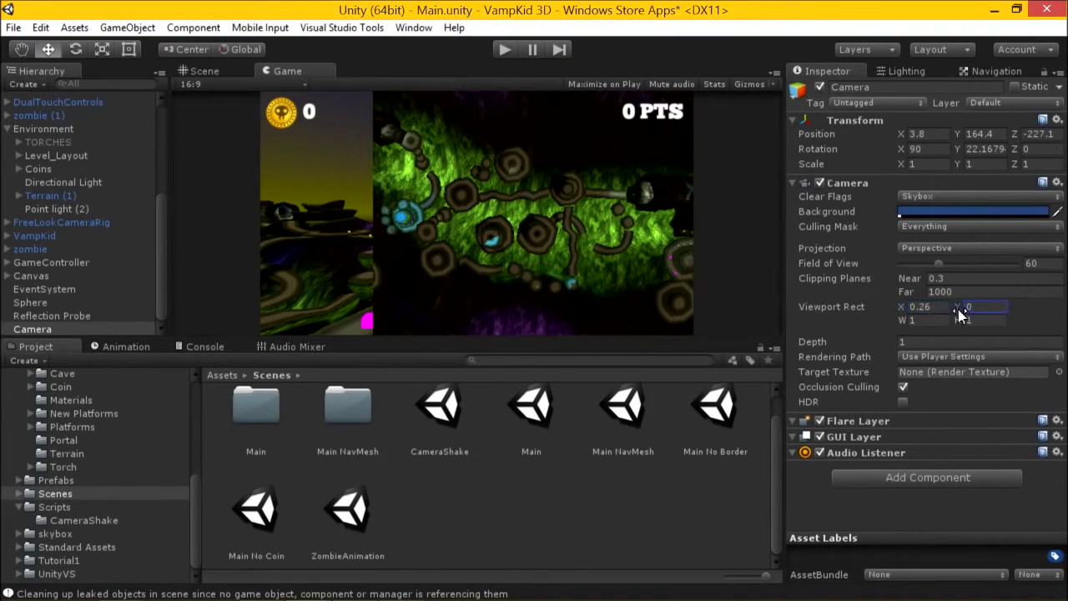
left_click_drag(908, 319, 881, 320)
mouse_move(946, 326)
left_mouse_down()
mouse_move(897, 326)
mouse_move(952, 328)
mouse_move(959, 316)
mouse_move(961, 325)
left_mouse_up()
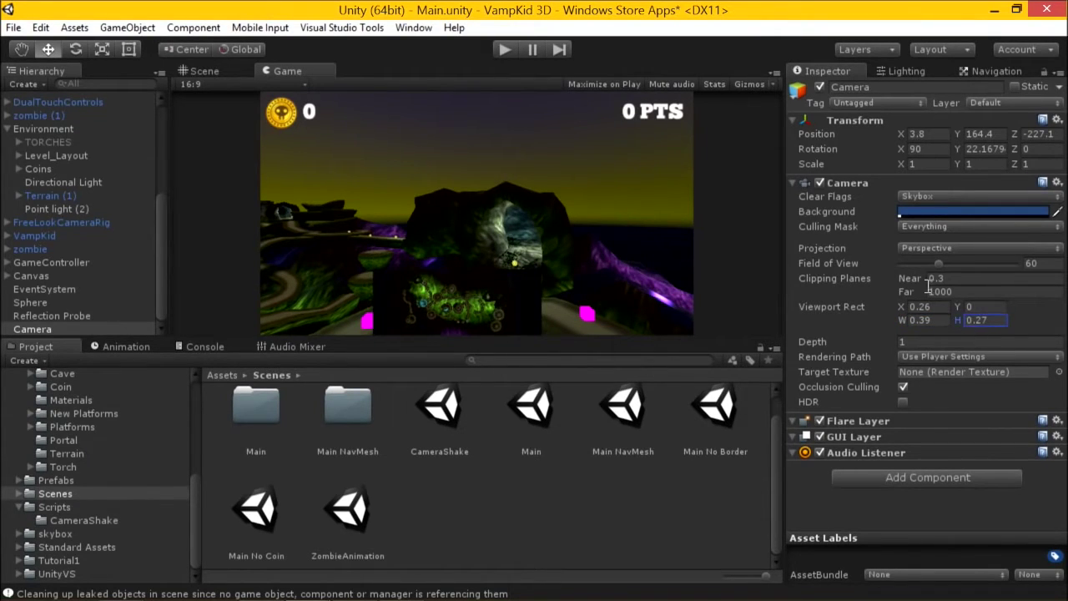
- Shift the overhead camera's inset horizontally and set its viewport X to 0
left_click(667, 278)
left_click_drag(891, 304, 883, 304)
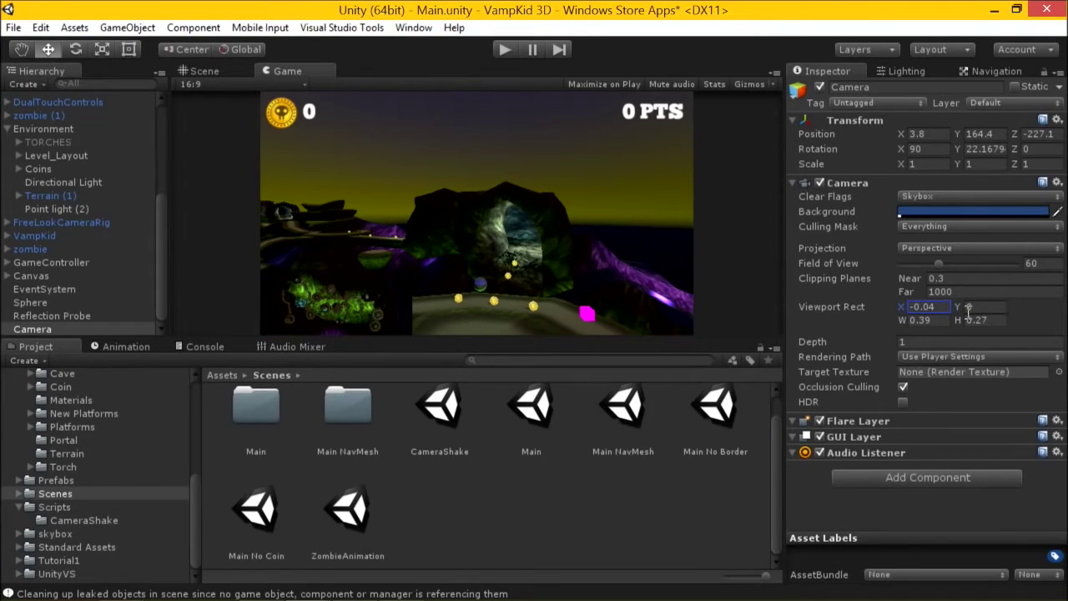
left_click_drag(903, 308, 909, 308)
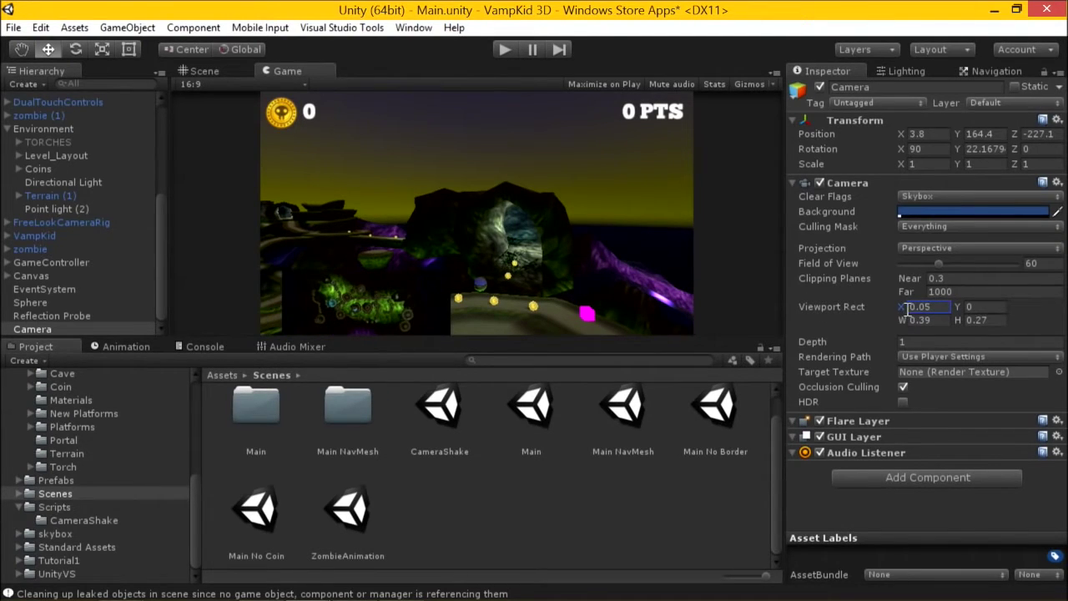
left_click(926, 308)
type("0")
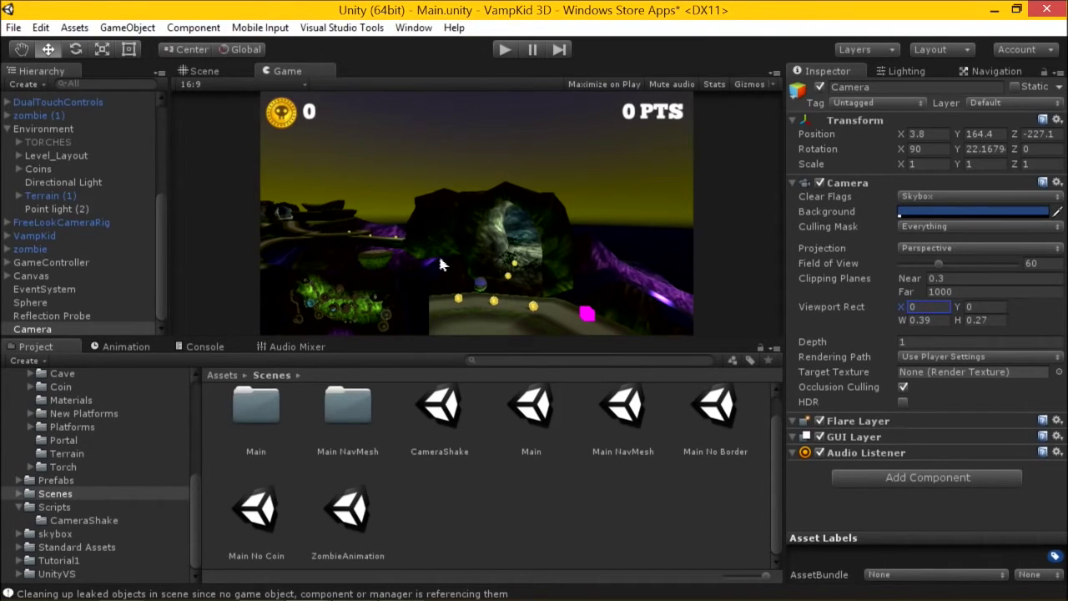
key("Return")
- Save the scene and briefly play-test the level with the overhead camera inset
key("ctrl+s")
left_click(506, 50)
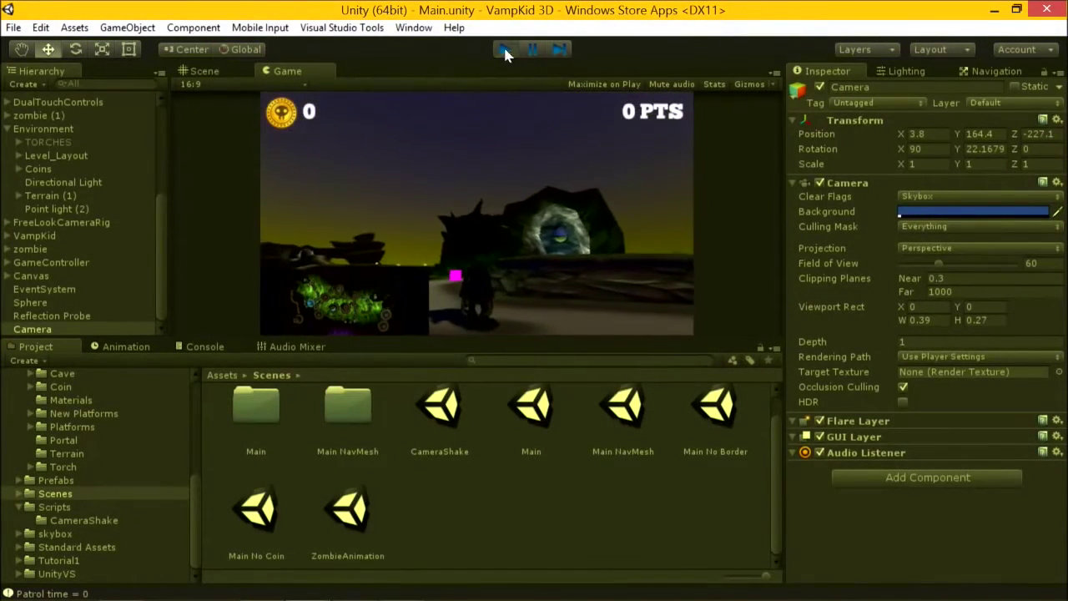
left_click(505, 50)
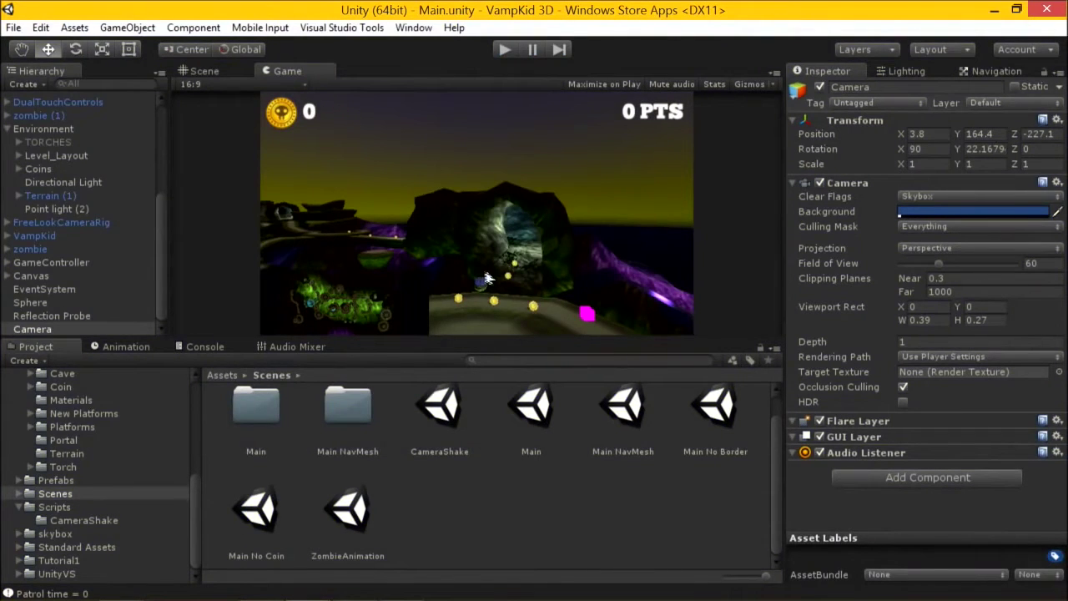
- Select the Terrain (1) object and define a new layer named Terrain as User Layer 8
left_click(218, 69)
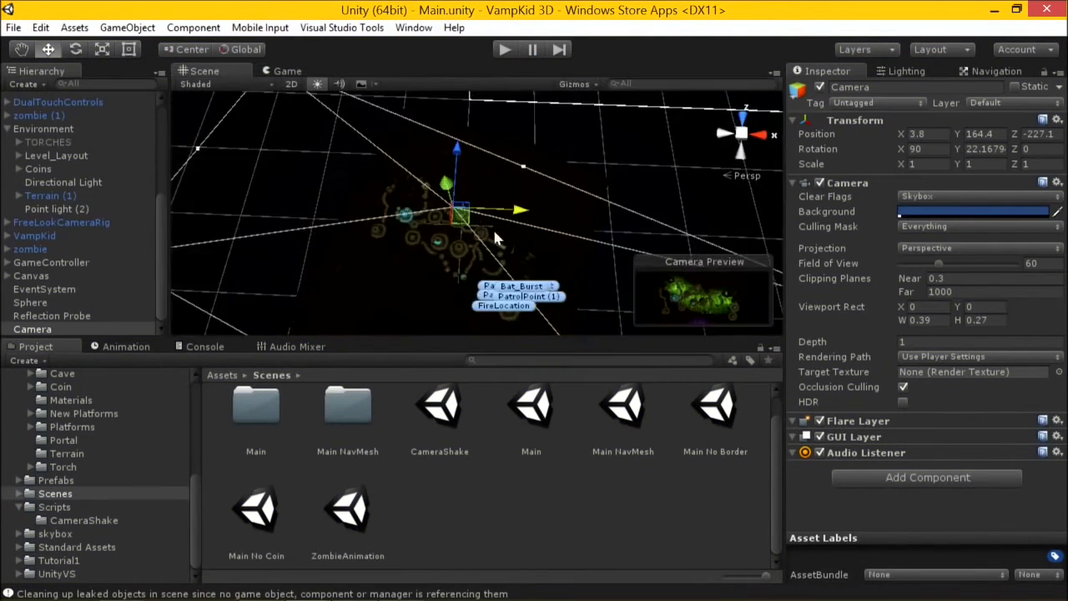
left_click(527, 199)
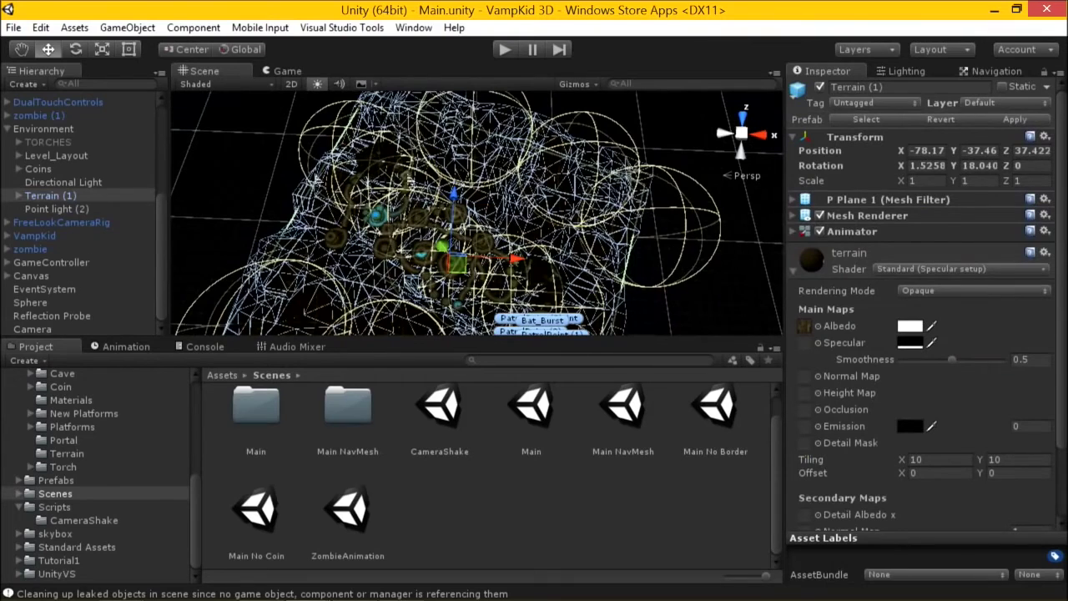
left_click(67, 199)
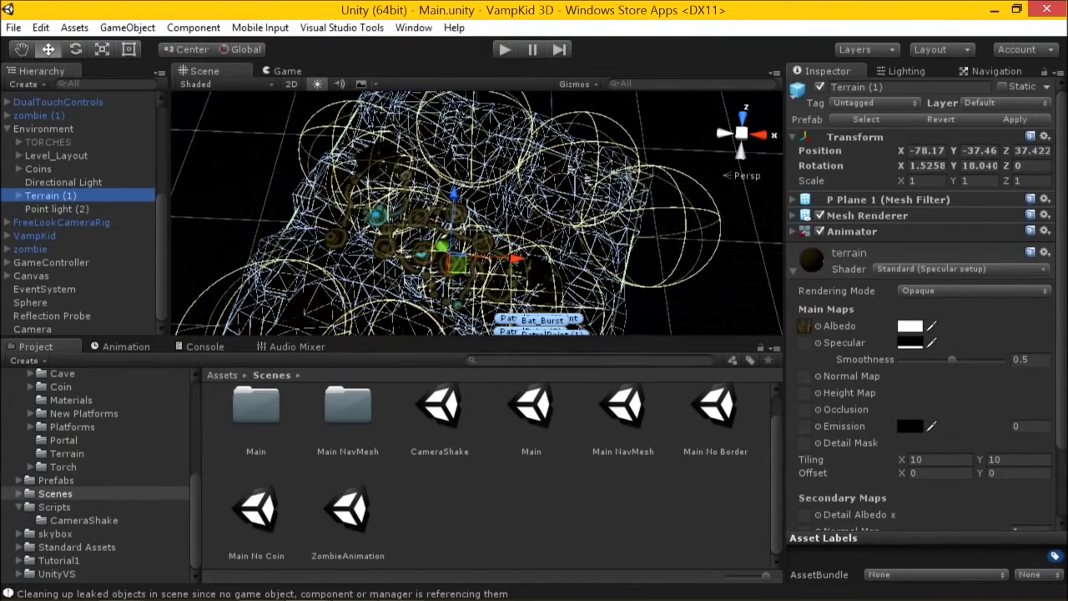
left_click(288, 72)
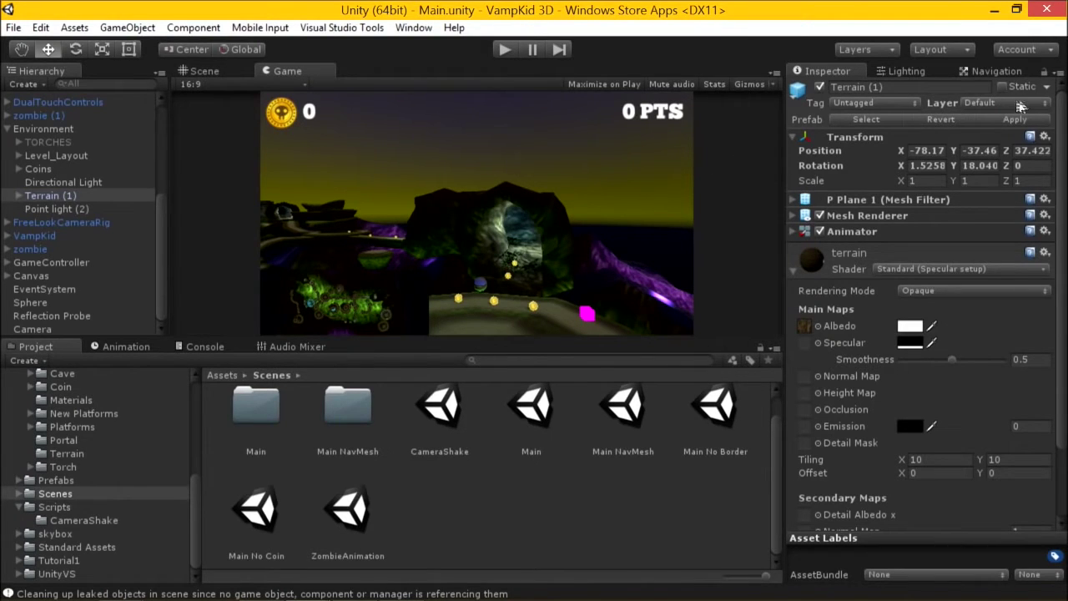
left_click(1045, 103)
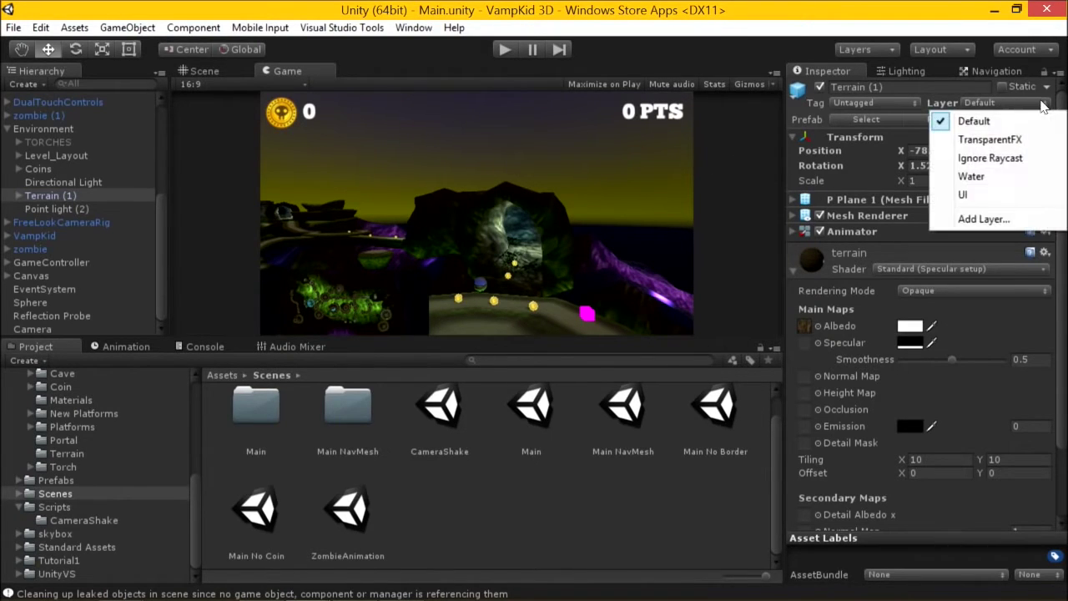
left_click(976, 219)
left_click(910, 297)
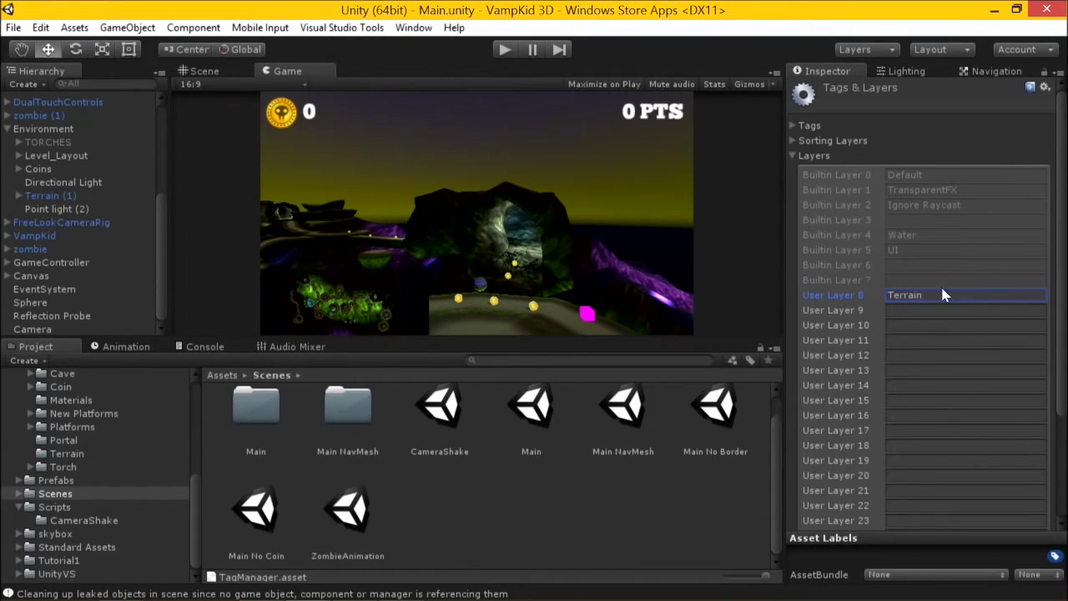
- Assign Terrain (1) and all its child objects to the Terrain layer and save the scene
left_click(79, 200)
left_click(1014, 103)
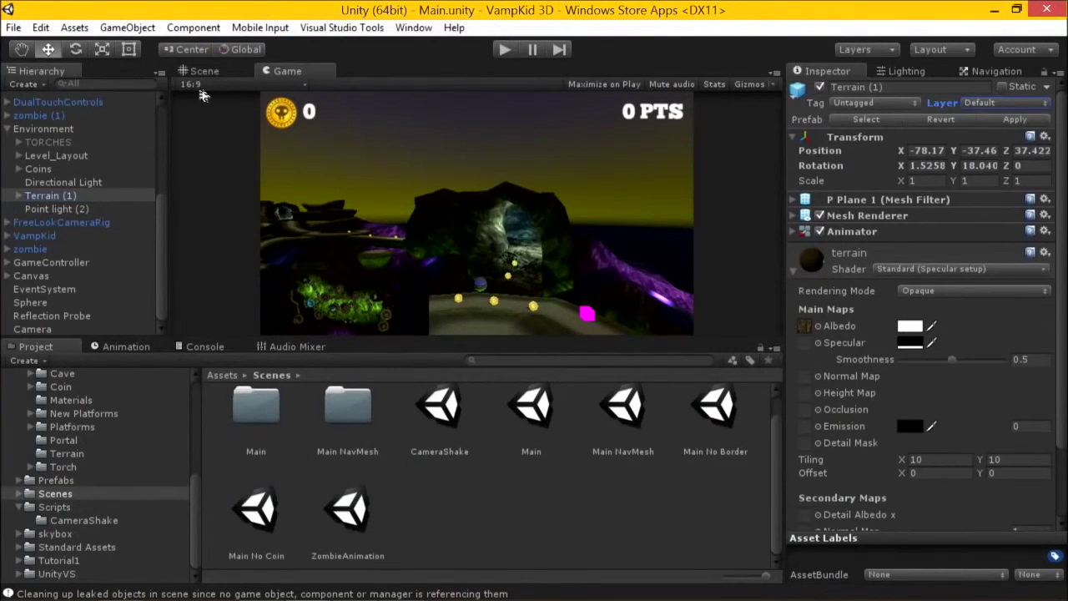
left_click(1040, 103)
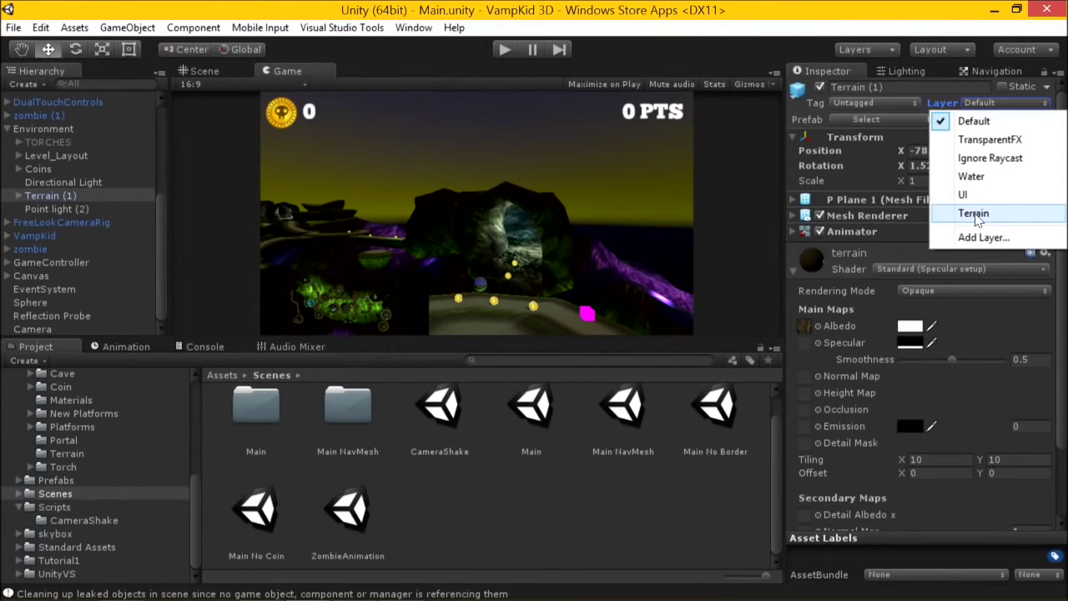
left_click(973, 214)
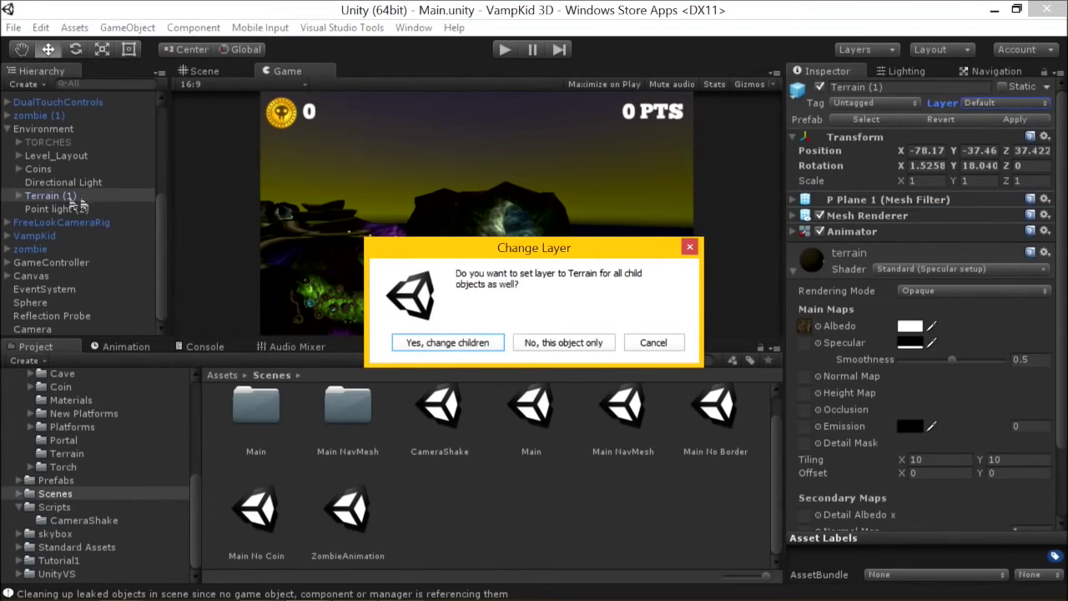
left_click(464, 343)
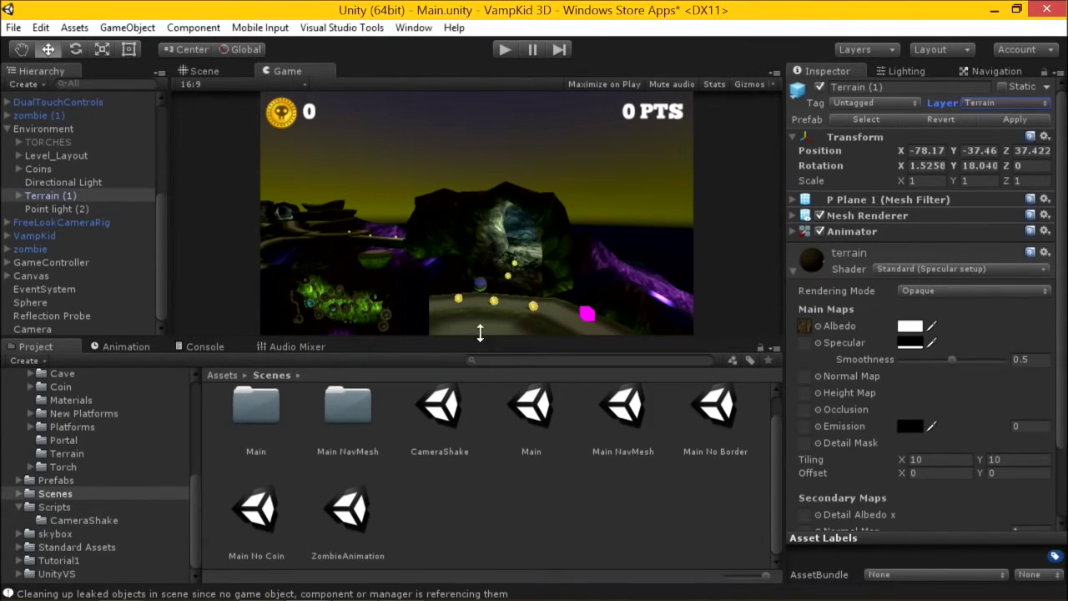
key("ctrl+s")
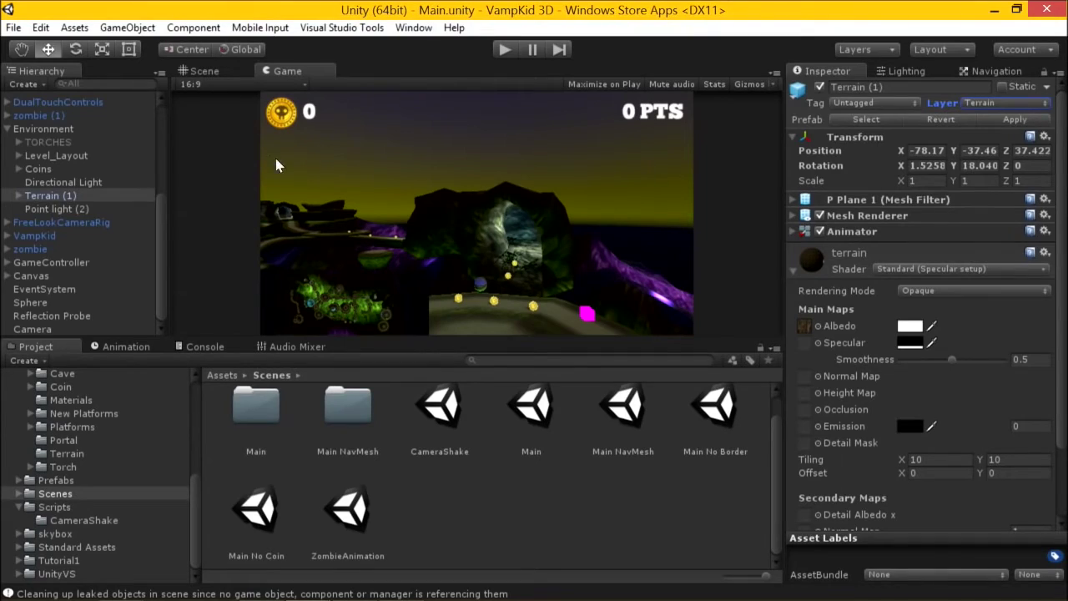
left_click(205, 71)
left_click_drag(250, 109, 283, 113, "alt")
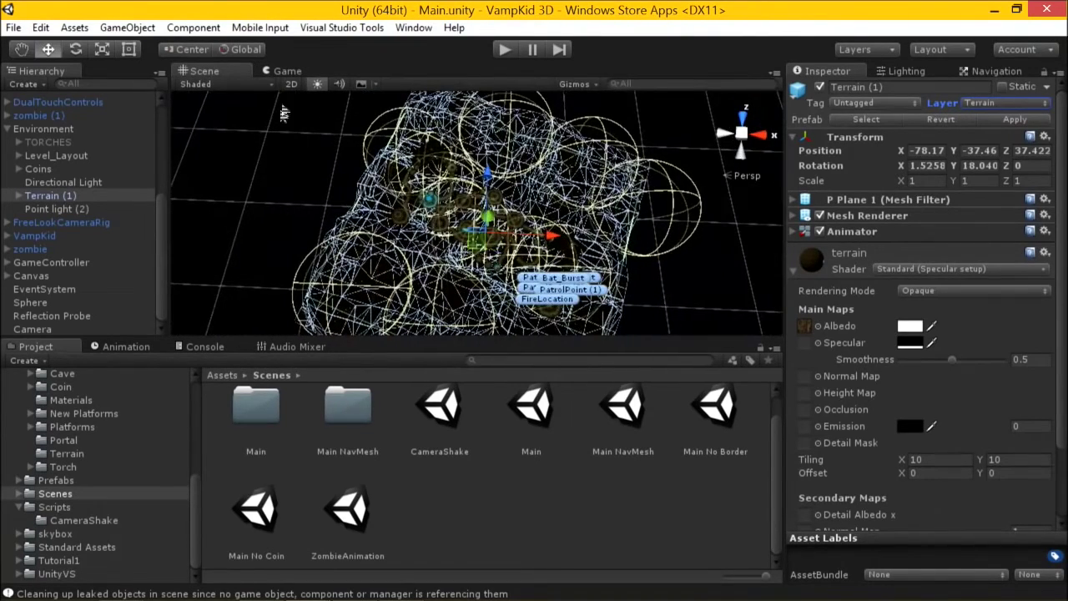
left_click(288, 71)
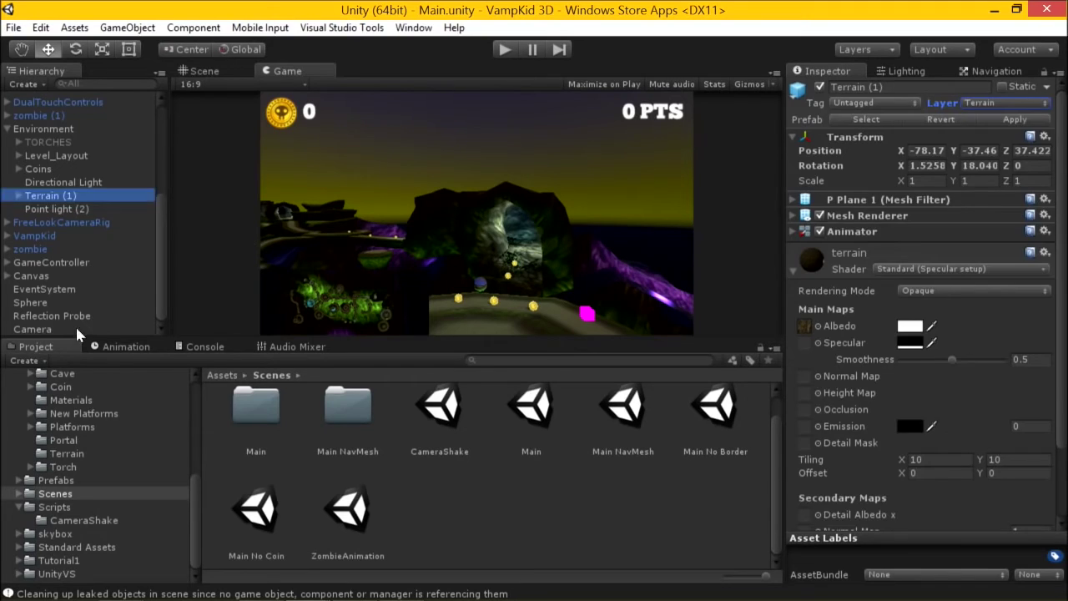
- Rename the overhead Camera object to MiniMapCamera and save the scene
left_click(138, 327)
left_click(902, 71)
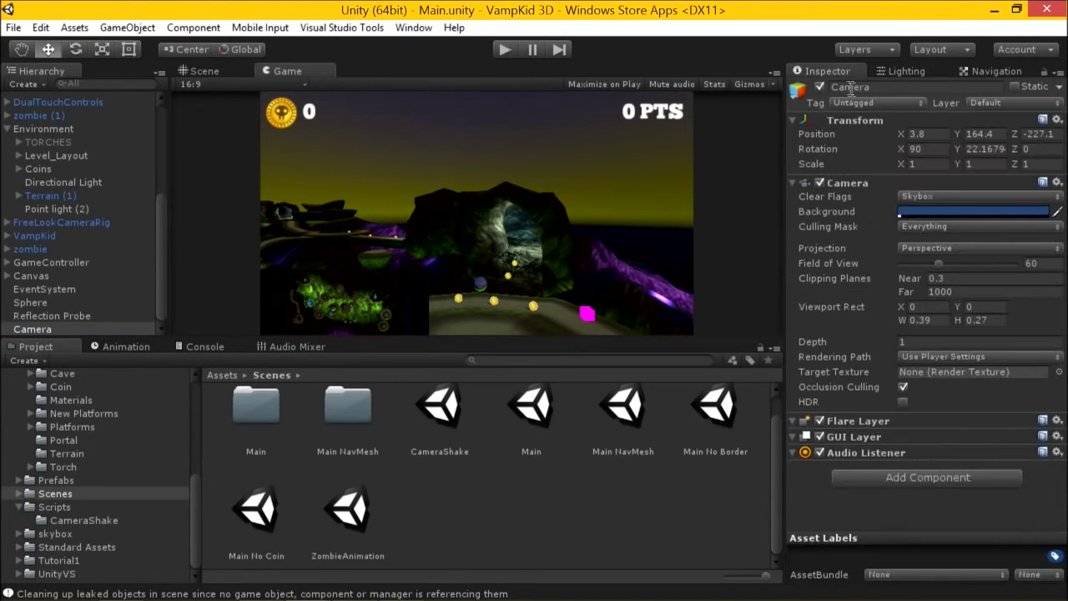
left_click(857, 87)
key("Home")
type("MiniMap")
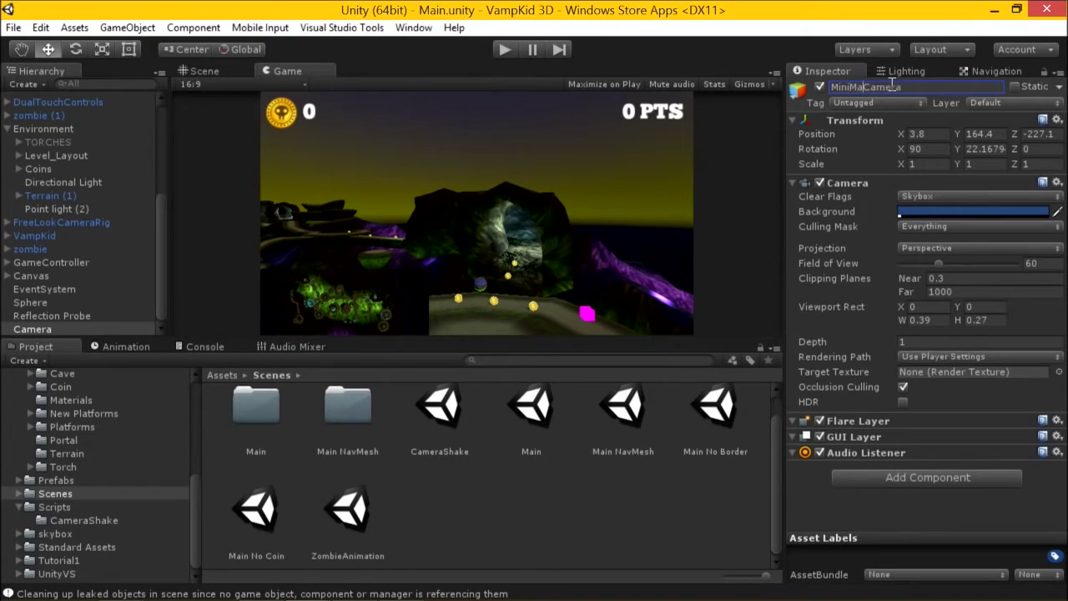
key("Return")
key("ctrl+s")
- Exclude the Terrain layer from MiniMapCamera's culling mask
left_click(949, 228)
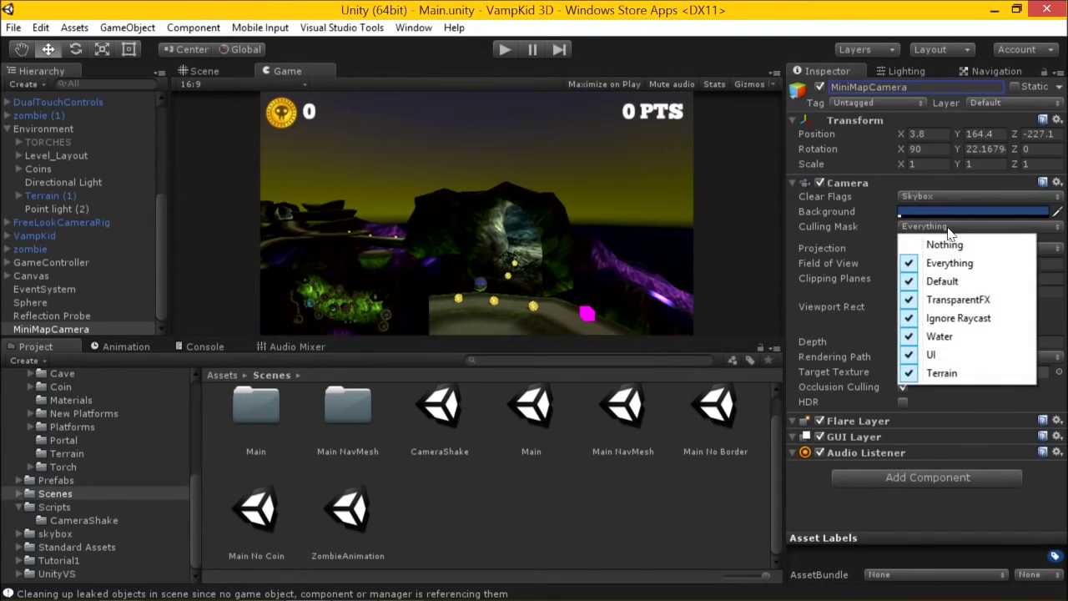
left_click(942, 373)
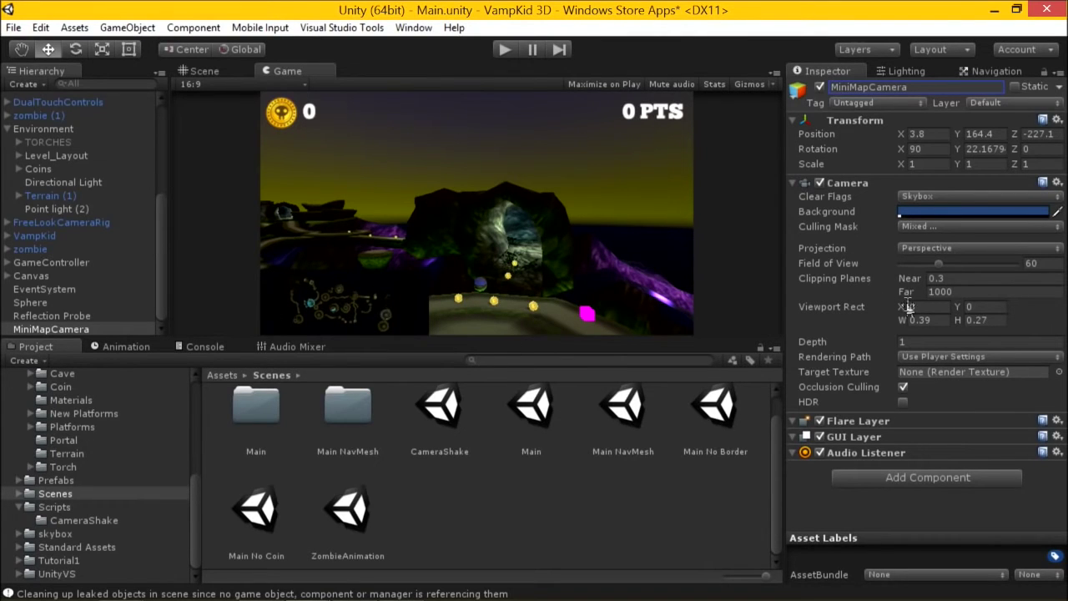
- Set MiniMapCamera's viewport width to 0.3 and field of view to 55, and save the scene
left_click_drag(902, 318, 896, 315)
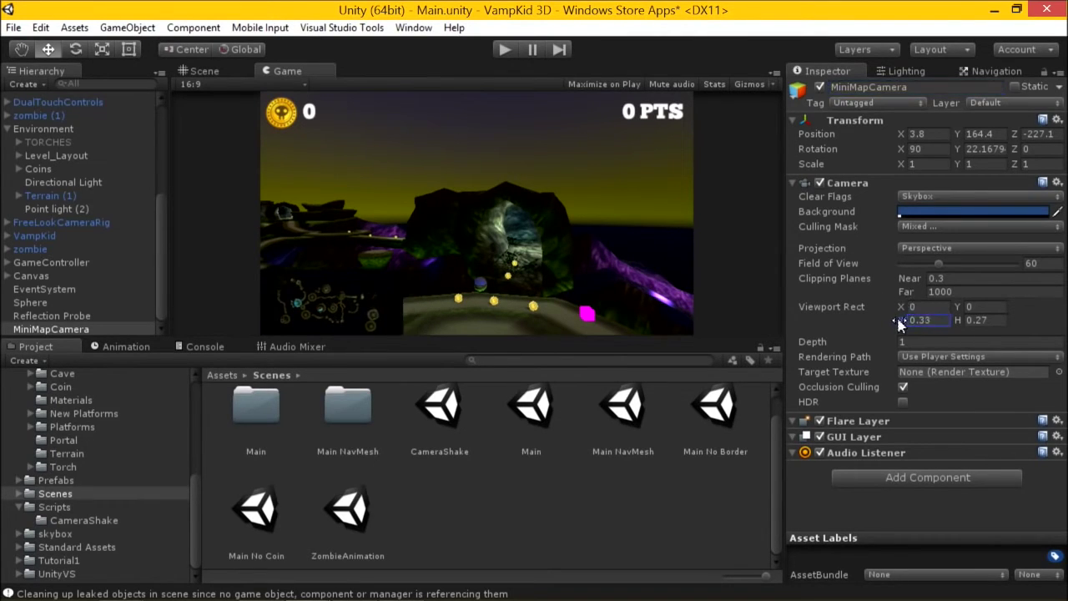
left_click(966, 320)
left_click_drag(937, 264, 938, 267)
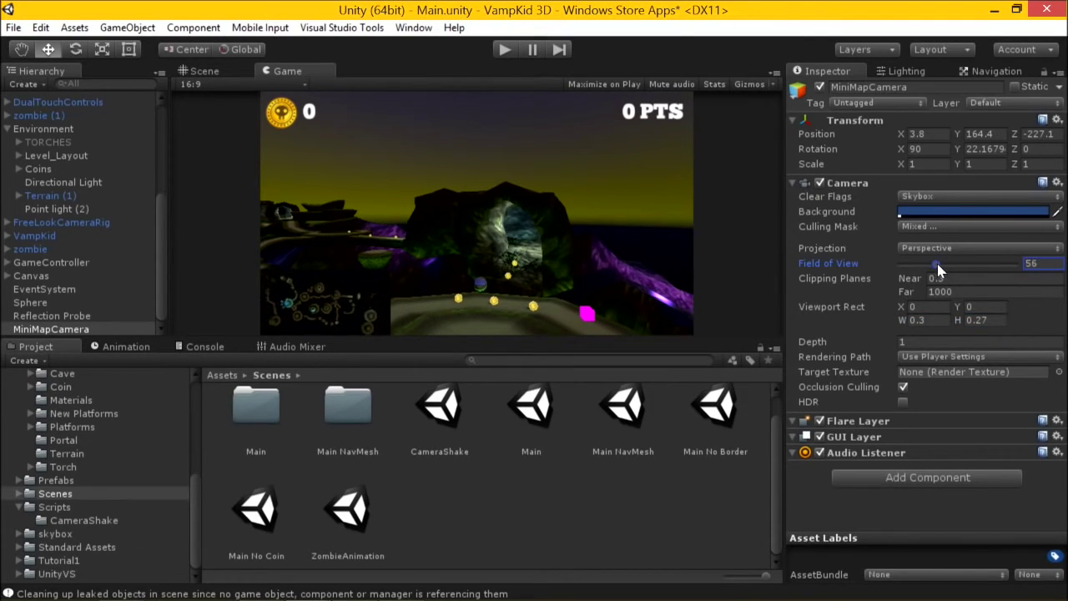
left_click(958, 318)
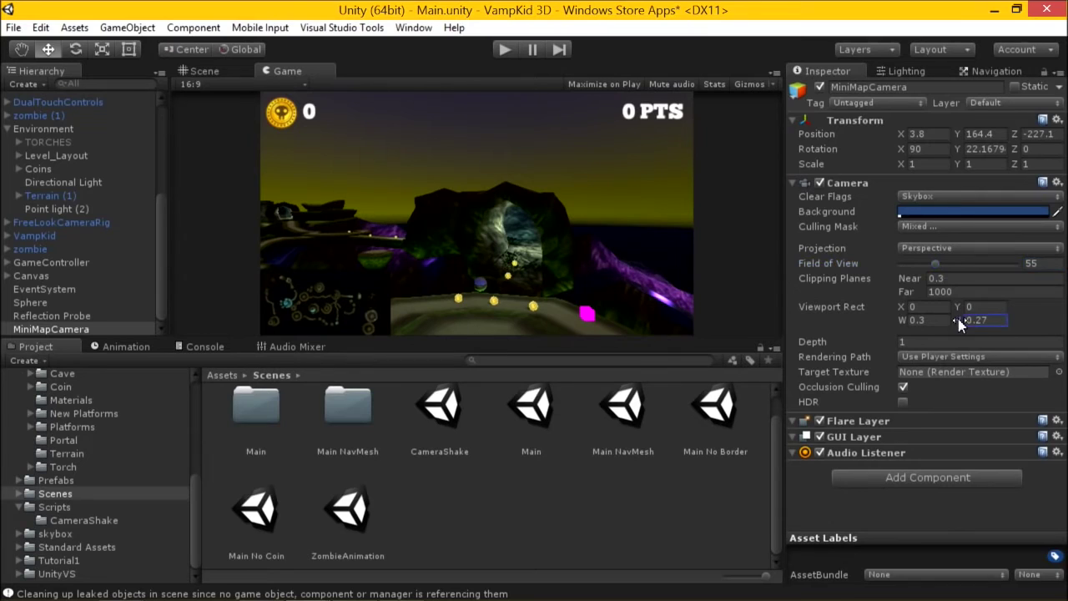
key("ctrl+s")
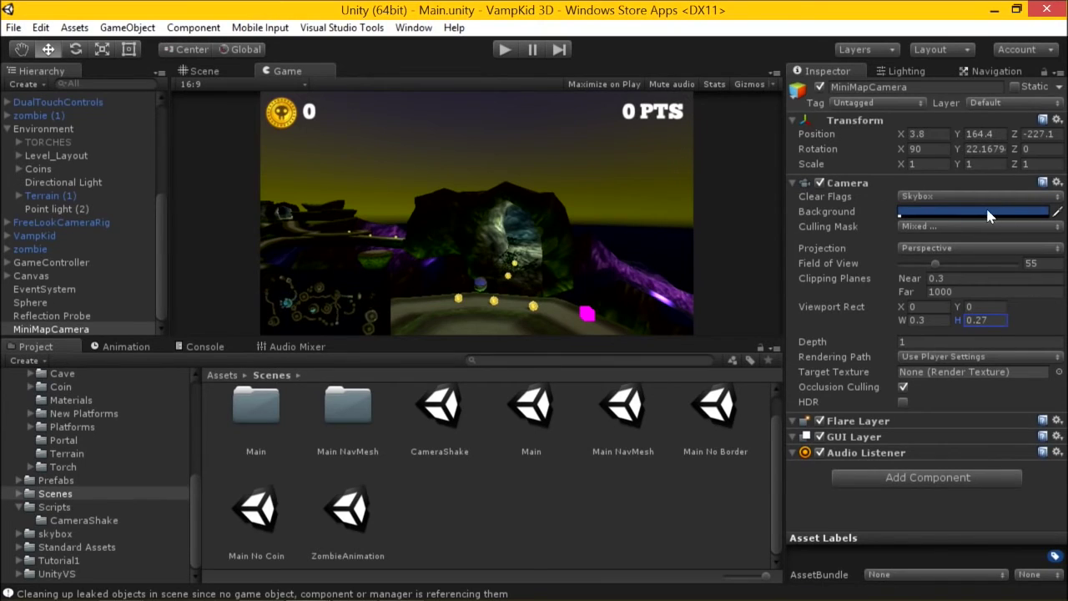
- Review MiniMapCamera's culling mask layers and play-test the level with the minimap inset
left_click(929, 231)
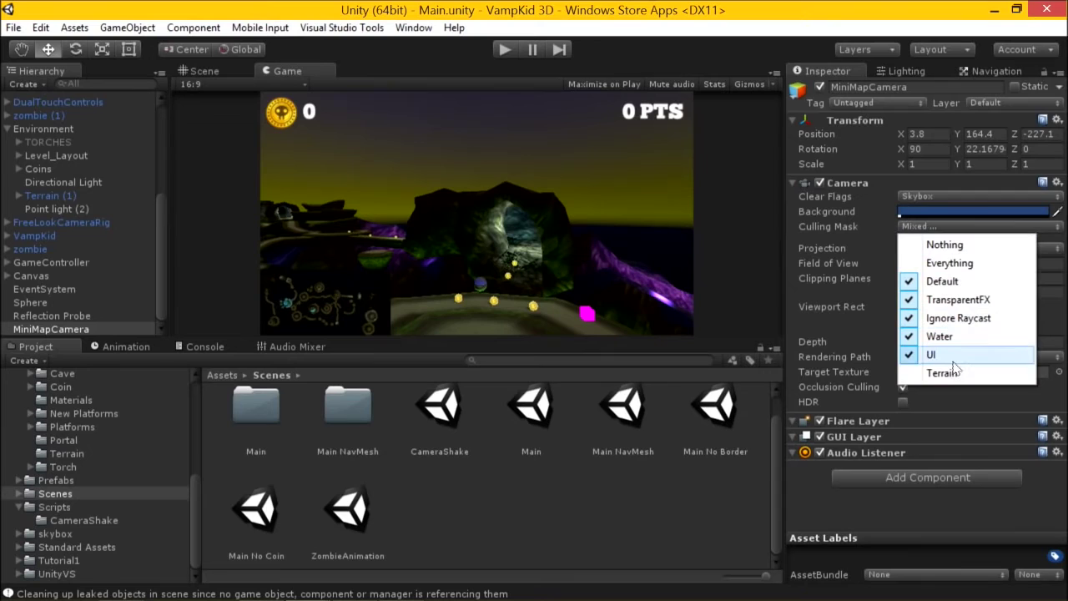
left_click(833, 6)
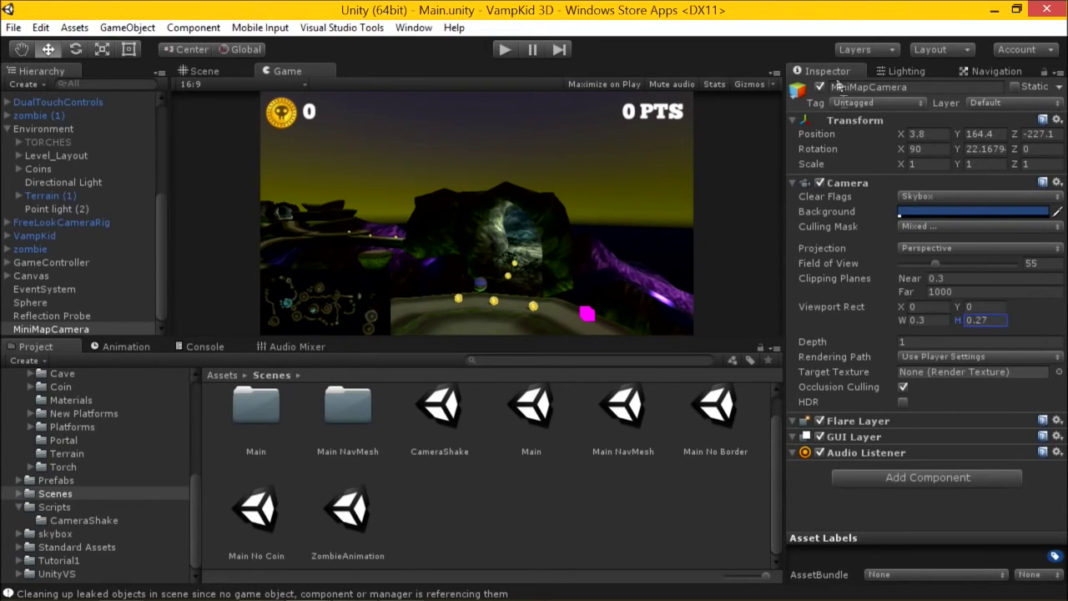
left_click(503, 50)
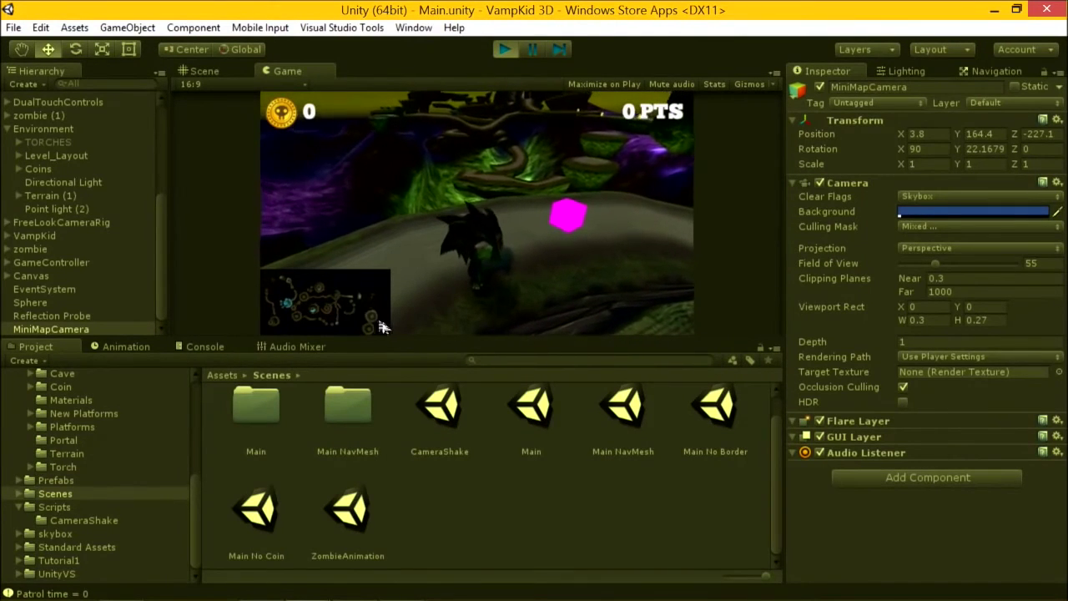
left_click(504, 50)
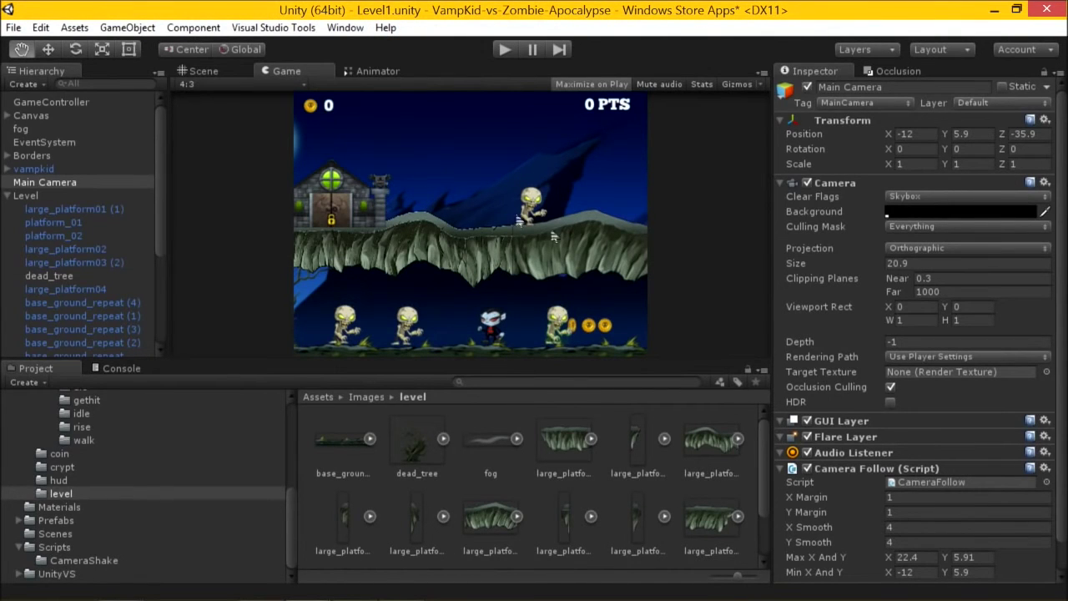
- Open the Tags & Layers settings for the 2D Level1 project and show the sorting layers instead of the layers
left_click(994, 101)
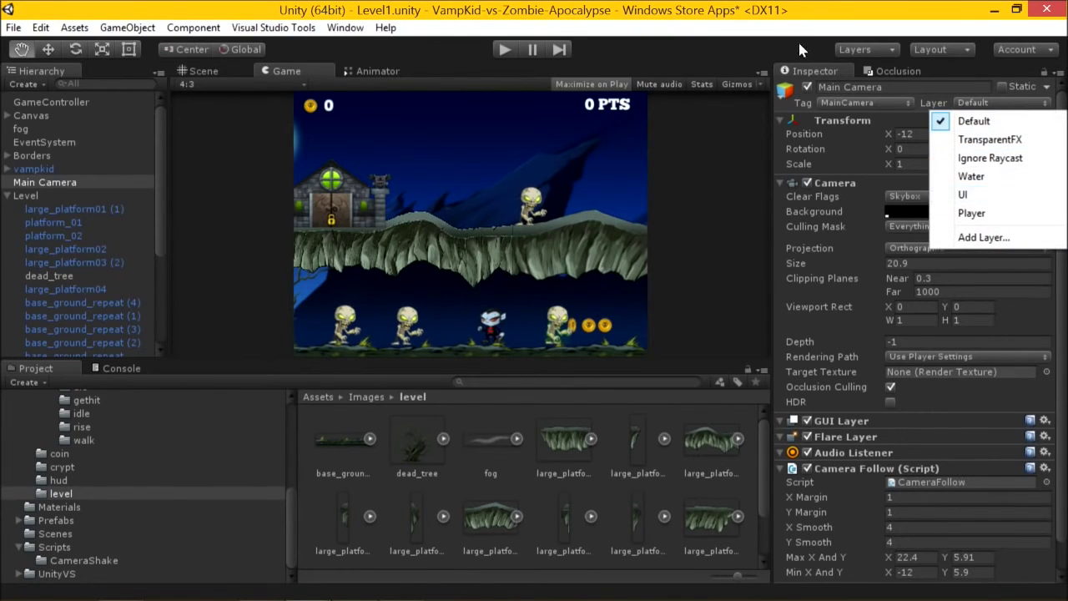
left_click(887, 52)
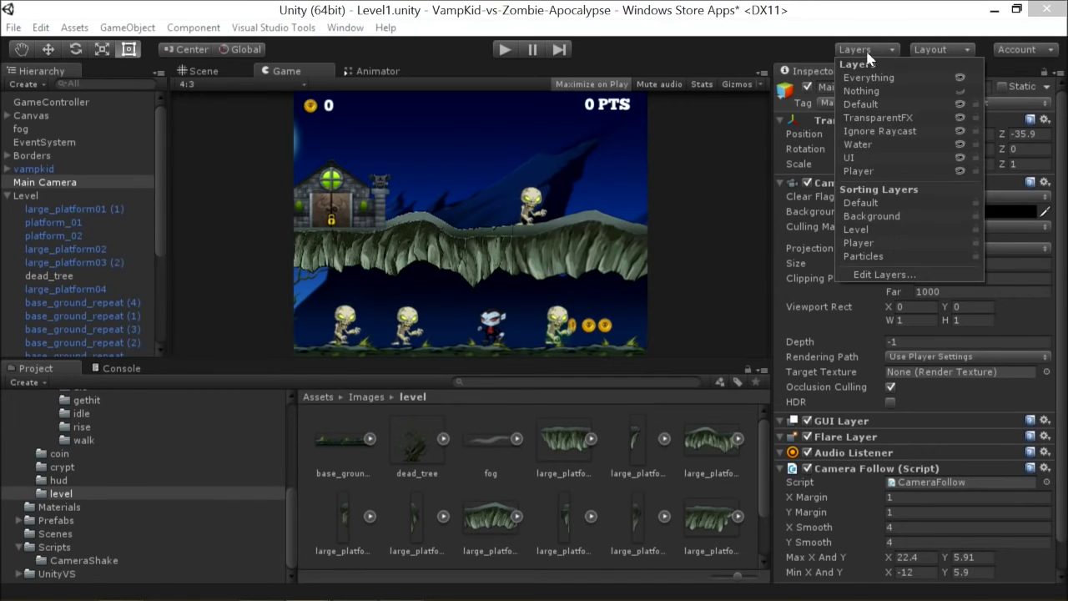
left_click(865, 48)
left_click(866, 50)
left_click(882, 275)
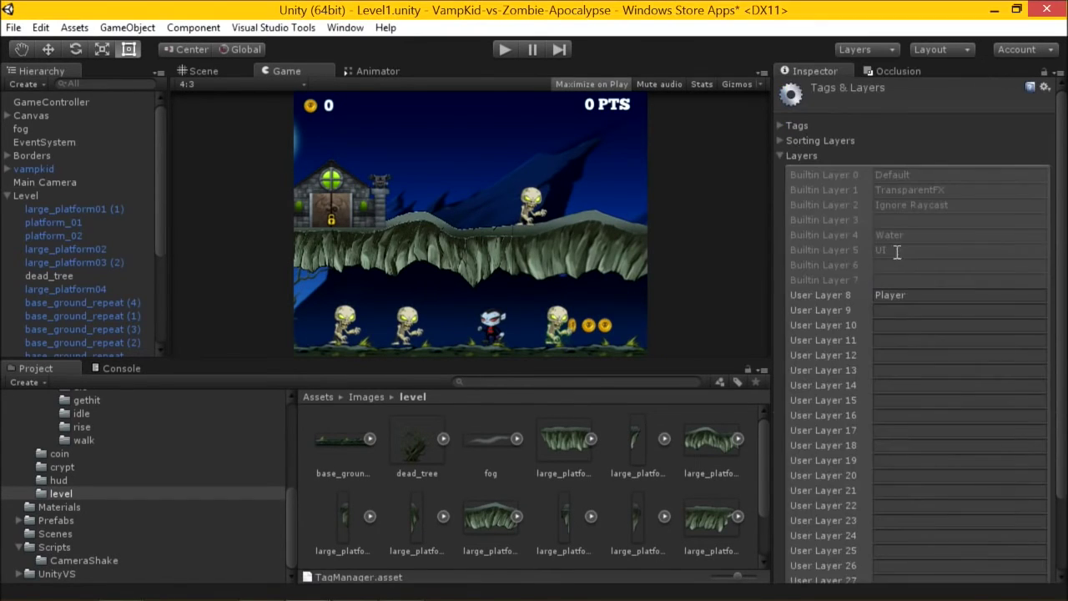
left_click(780, 156)
left_click(780, 140)
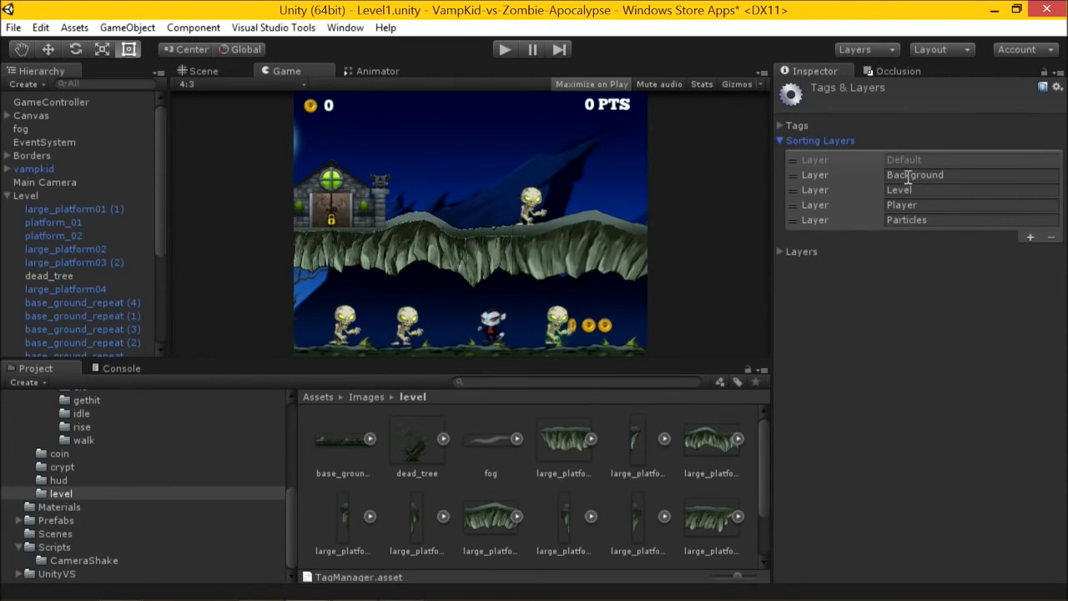
- Add a new sorting layer named MyNewLayer below Particles
left_click(924, 190)
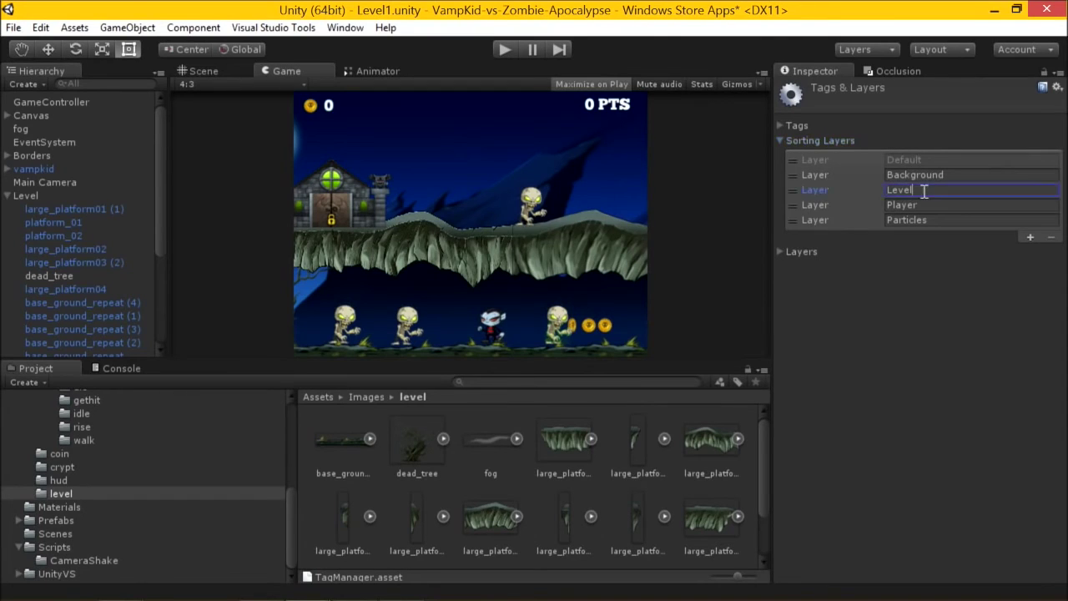
left_click(926, 205)
left_click(958, 222)
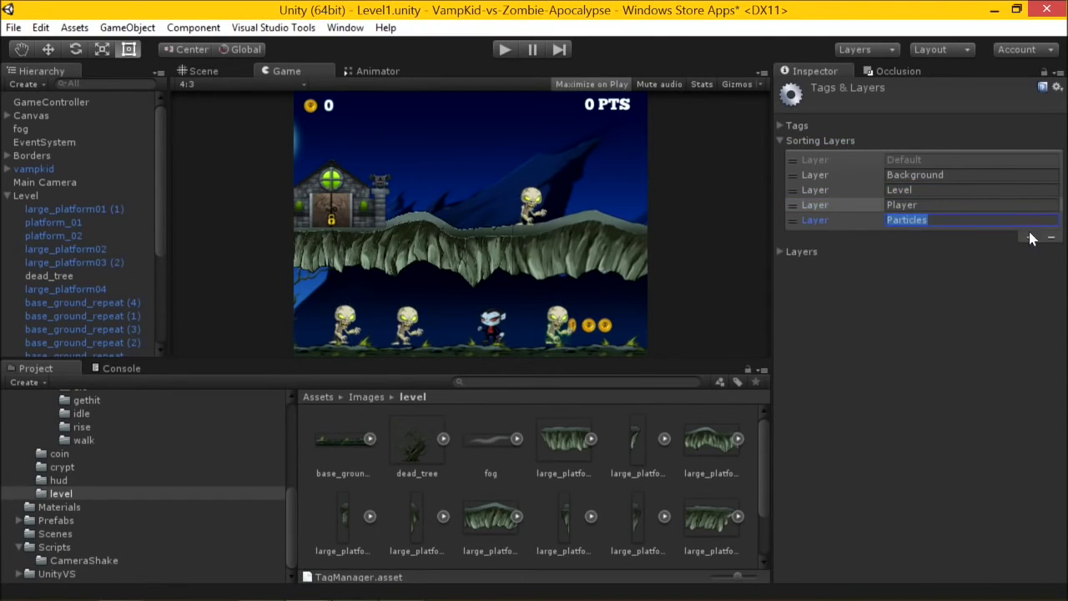
left_click(1030, 237)
left_click(985, 235)
type("MyNewLayer")
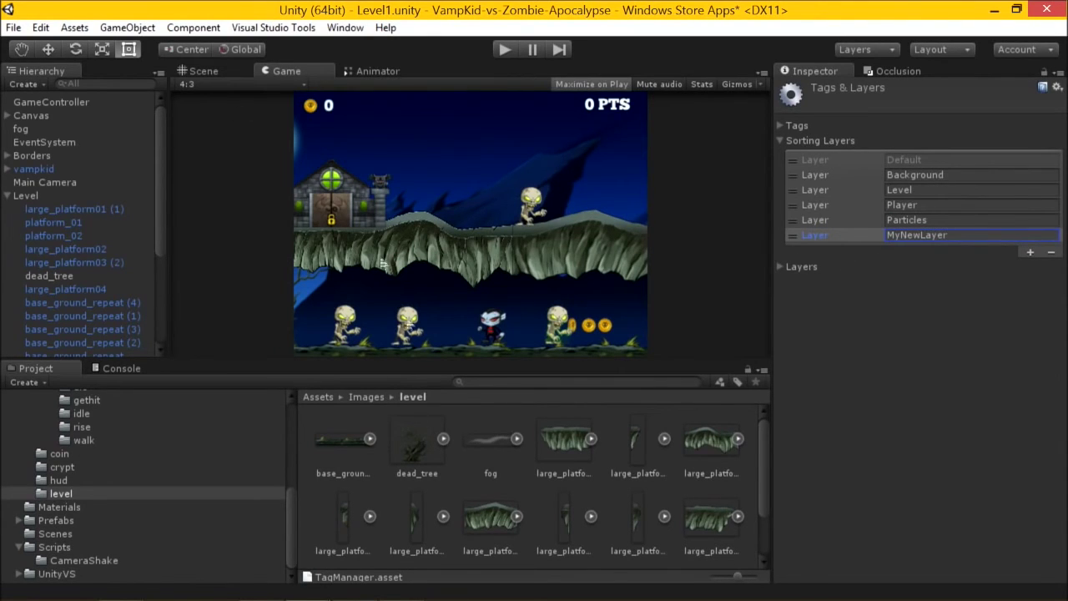
- Add a dead_tree sprite from the level images to the scene and position it at about X -15.6, Y 18.4
left_click(193, 71)
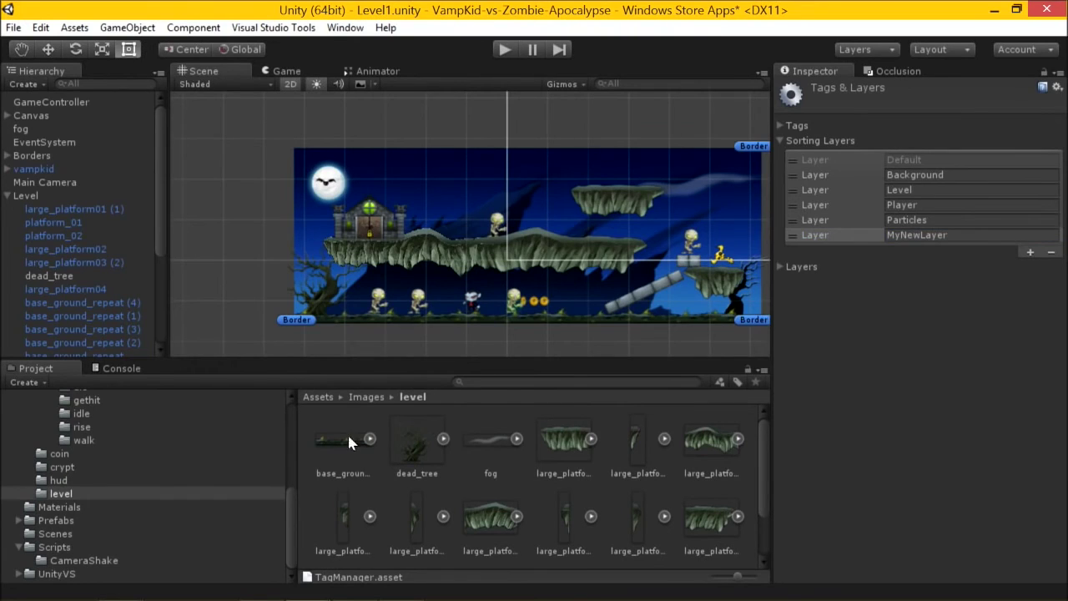
left_click_drag(416, 441, 325, 275)
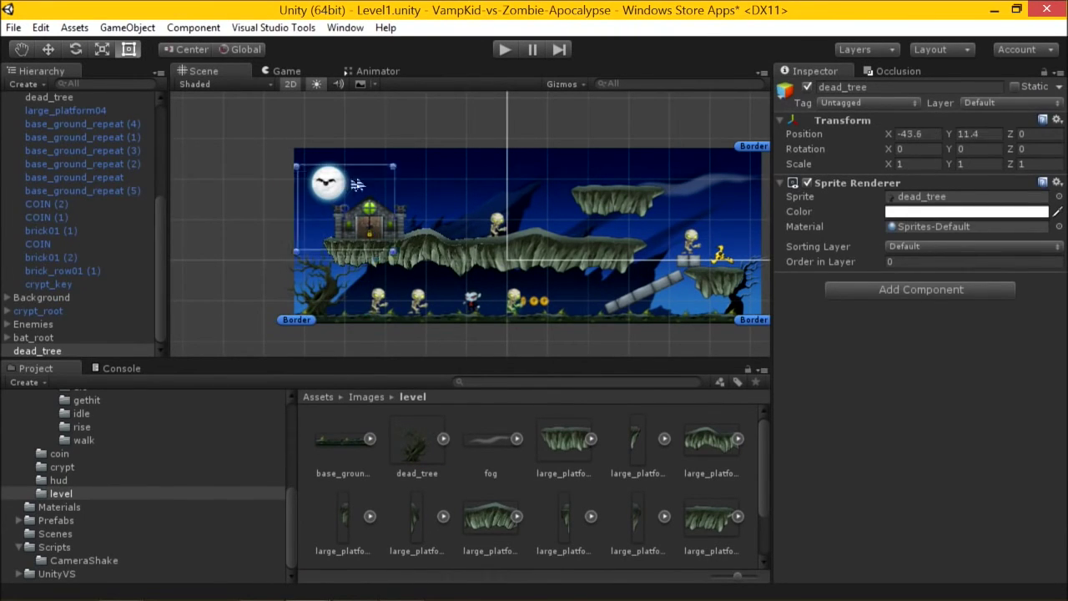
left_click_drag(357, 185, 444, 163)
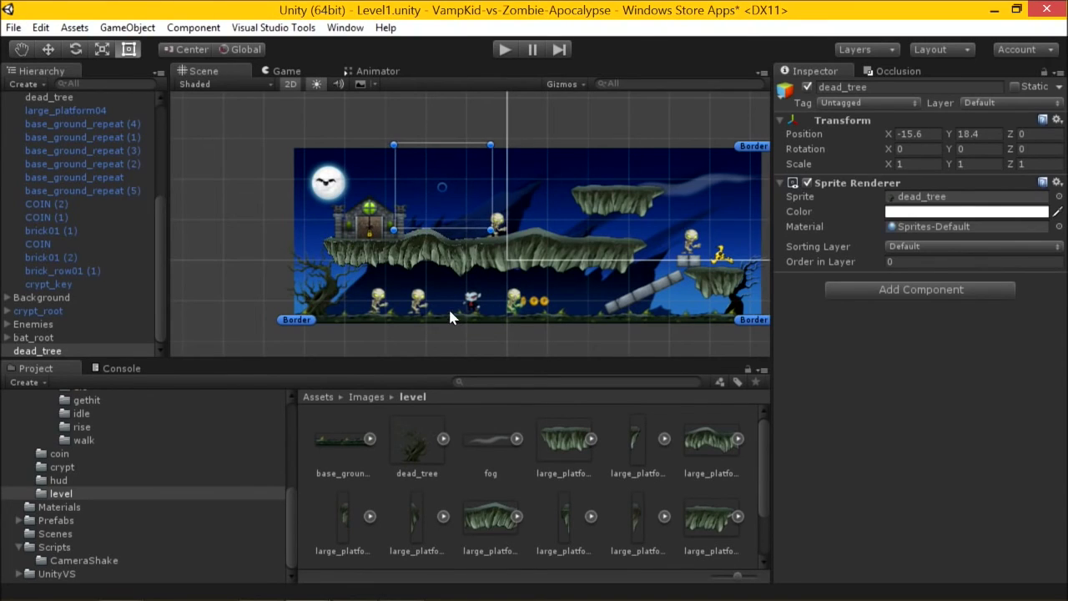
- Assign the added dead_tree to the MyNewLayer sorting layer and move it to about X -18.5, Y 23.4
left_click(900, 245)
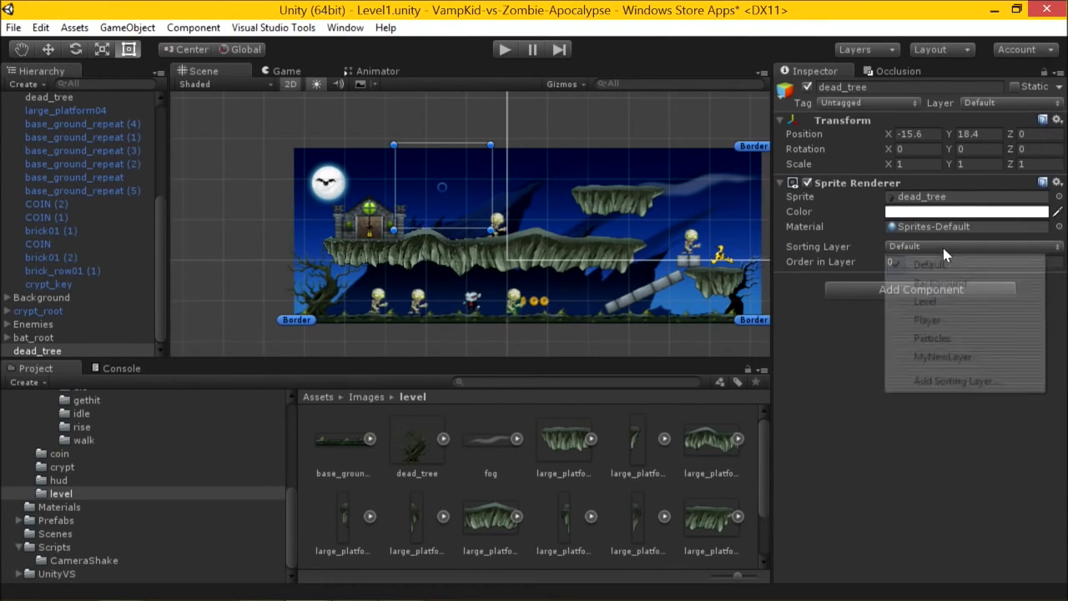
left_click(924, 361)
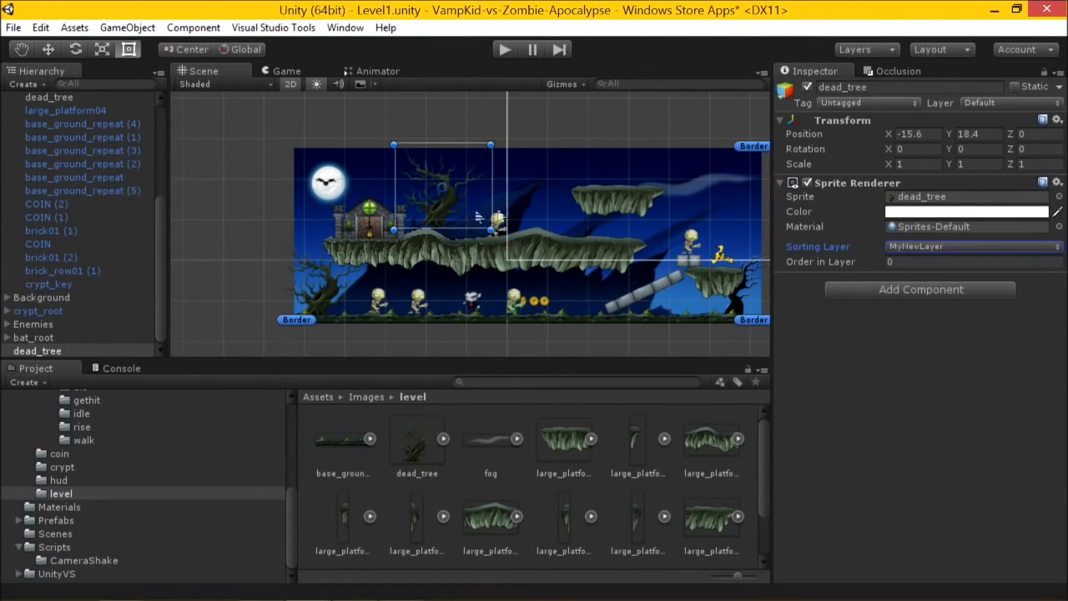
left_click_drag(437, 239, 431, 201)
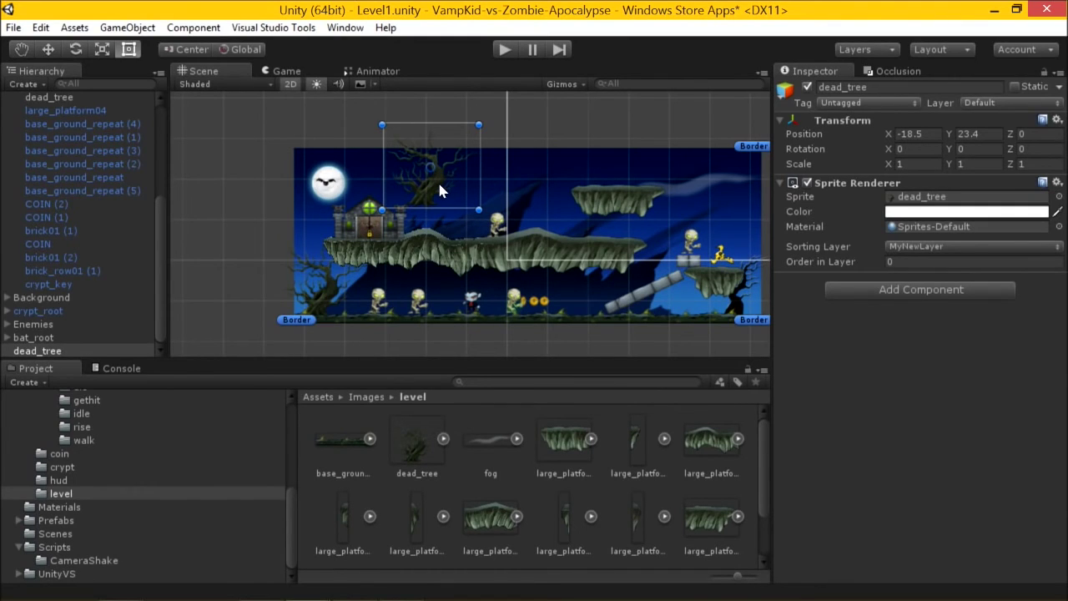
- Duplicate the dead_tree to about X -15.4, Y 28, and move the original to about X -19.8, Y 23.8 so they overlap
key("ctrl+d")
left_click_drag(437, 177, 452, 154)
scroll(427, 184, "up", 4)
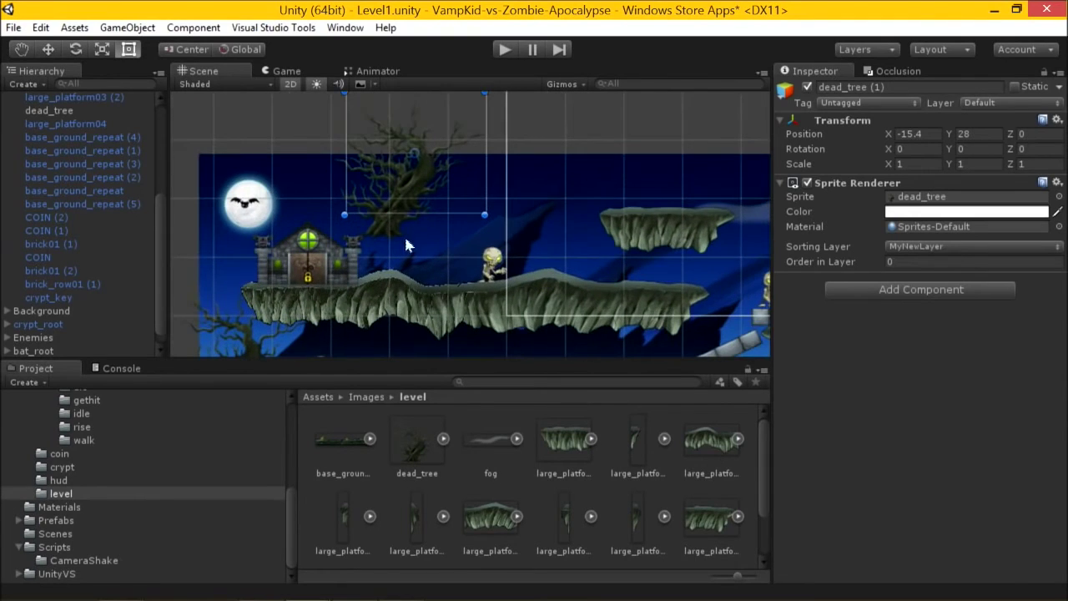
mouse_move(399, 210)
left_mouse_down()
mouse_move(389, 227)
mouse_move(410, 214)
mouse_move(393, 212)
mouse_move(392, 224)
left_mouse_up()
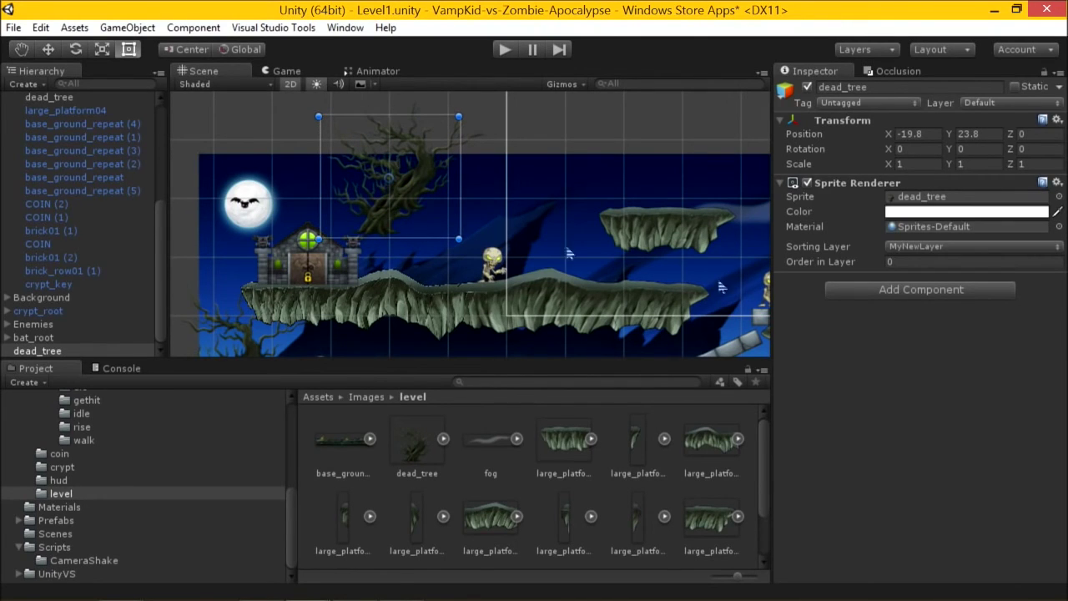
- Set the original MyNewLayer dead_tree's Order in Layer to 1 and move it to about X -17.8, Y 23.4
left_click(971, 259)
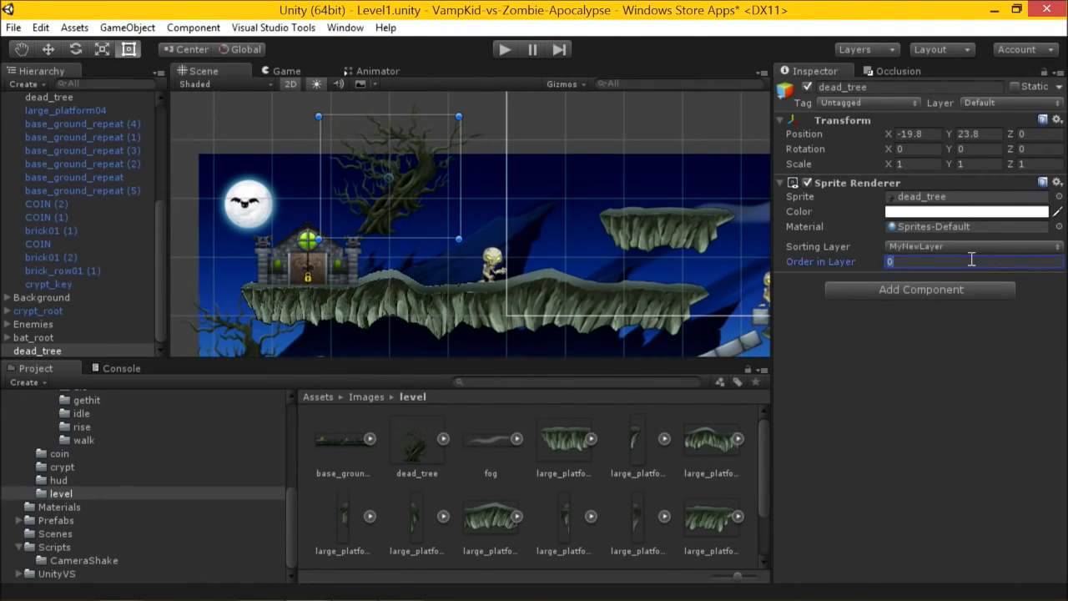
type("1")
mouse_move(418, 236)
left_mouse_down()
mouse_move(446, 193)
mouse_move(467, 191)
mouse_move(394, 191)
mouse_move(399, 225)
mouse_move(459, 254)
mouse_move(449, 232)
mouse_move(427, 236)
left_mouse_up()
- Check the large platforms' sorting settings and set Order in Layer to 1 for the dead_tree below the crypt platform
middle_click_drag(580, 198, 491, 195)
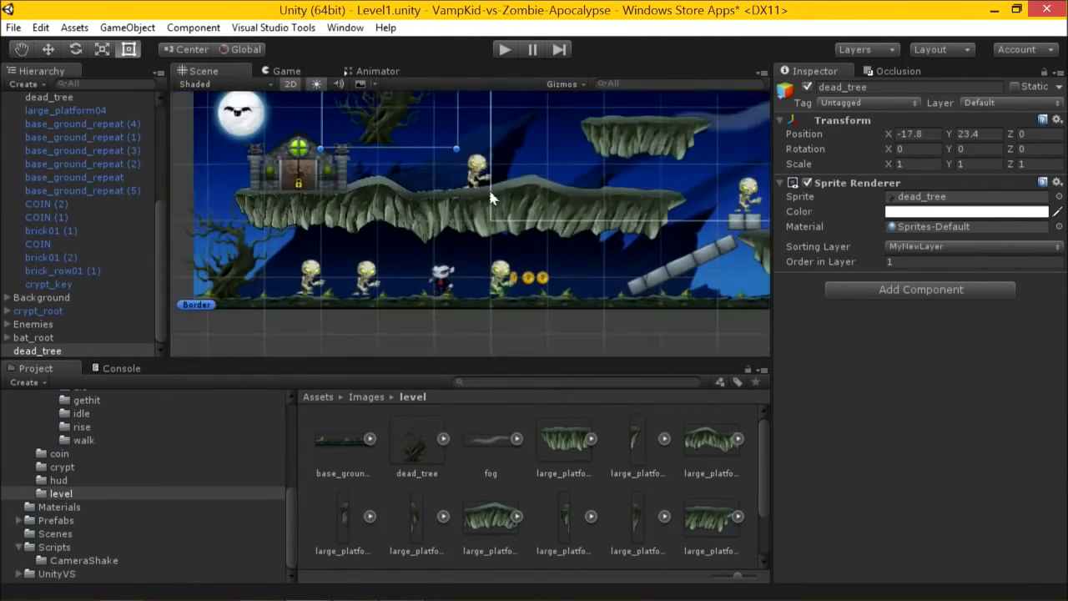
left_click(311, 216)
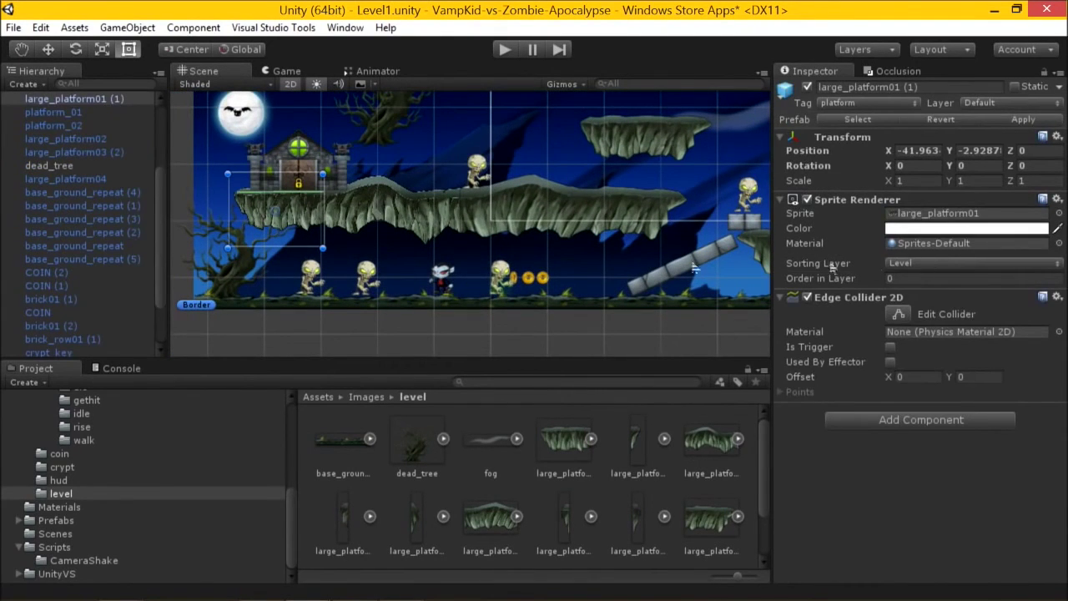
left_click(380, 209)
left_click(239, 268)
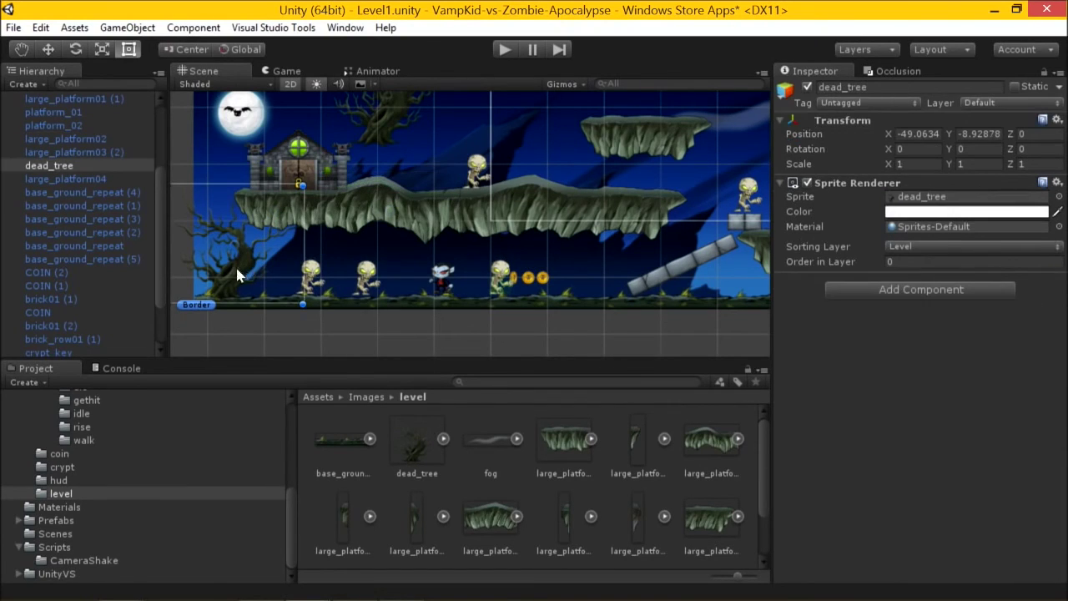
left_click(907, 261)
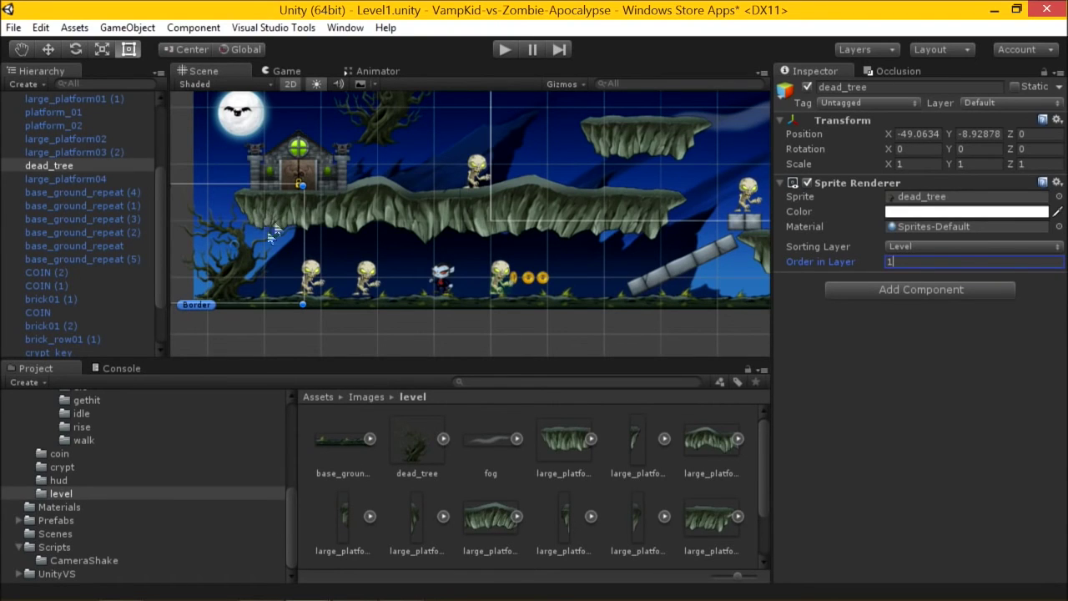
middle_click_drag(273, 233, 584, 242)
scroll(651, 252, "up", 2)
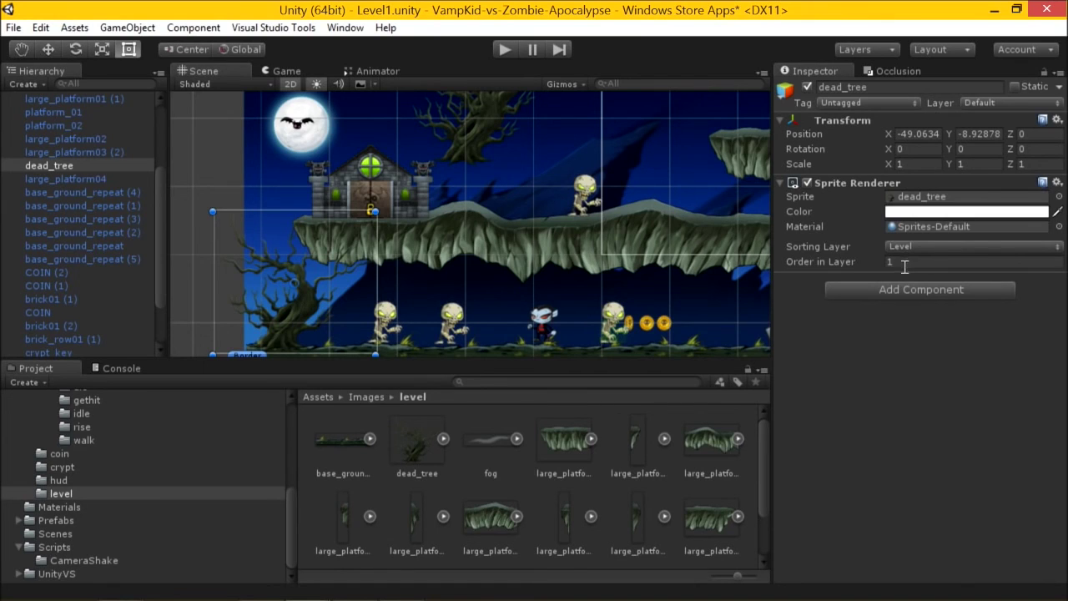
- Check the sorting settings of large_platform02 and of the large_platform01 piece beneath the crypt
scroll(543, 234, "down", 3)
scroll(543, 234, "up", 3)
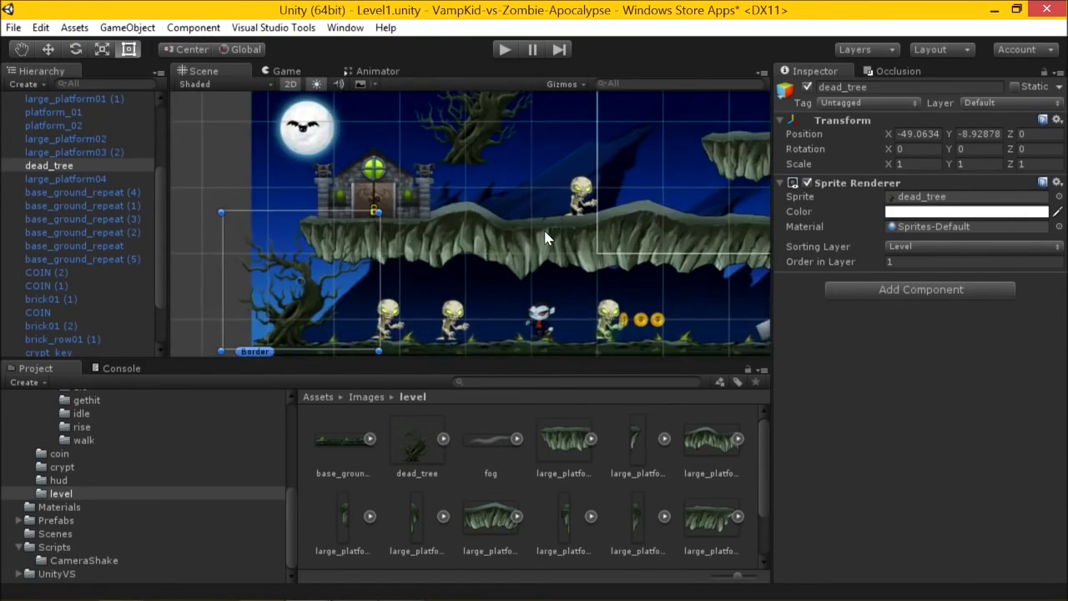
middle_click_drag(406, 284, 361, 294)
scroll(425, 247, "down", 2)
left_click(422, 236)
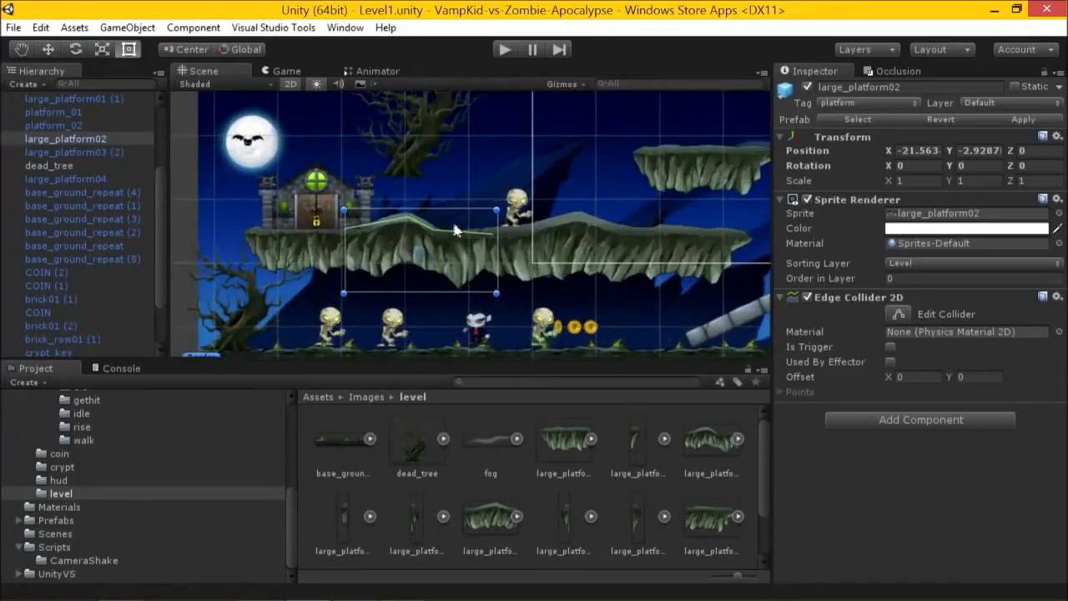
left_click(401, 262)
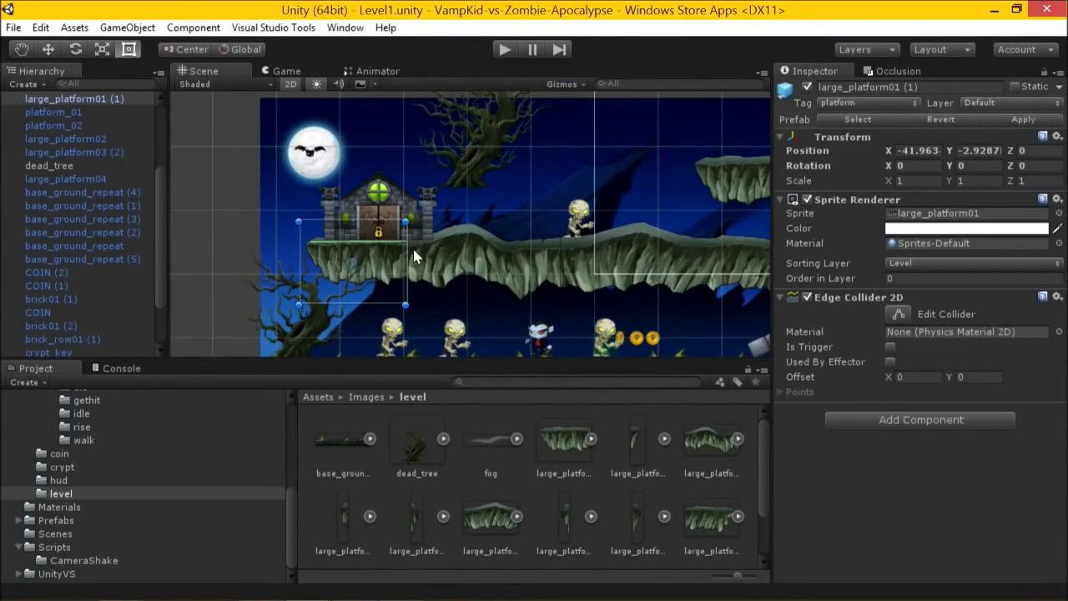
middle_click_drag(417, 245, 469, 256)
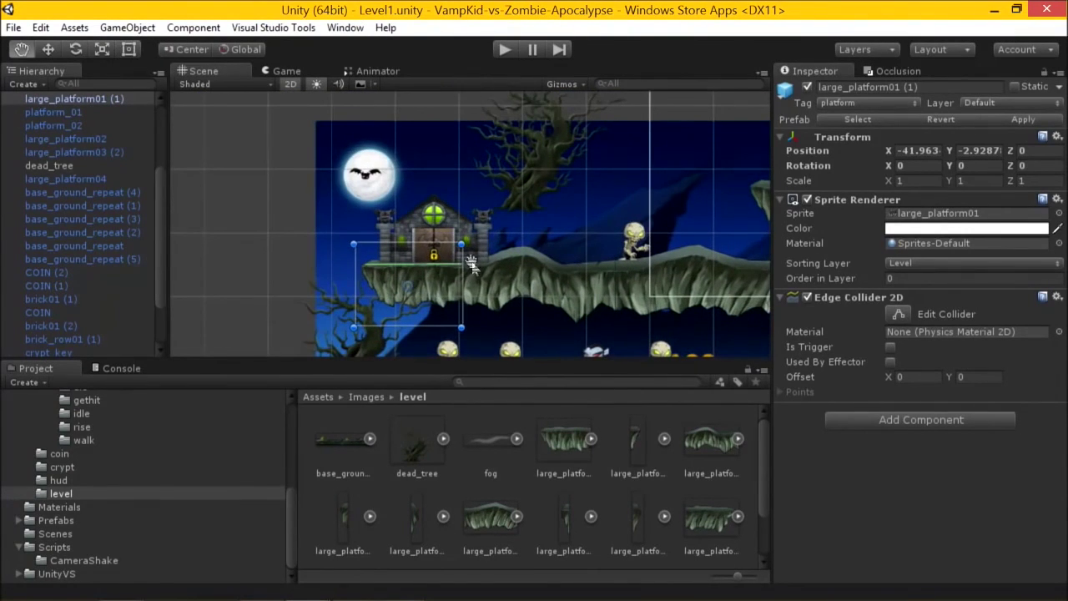
- Move the upper MyNewLayer dead_tree to about X -12.4, Y 16.7, above large_platform02, and check that platform's sorting settings
left_click(517, 202)
left_click_drag(537, 184, 570, 235)
left_click(518, 275)
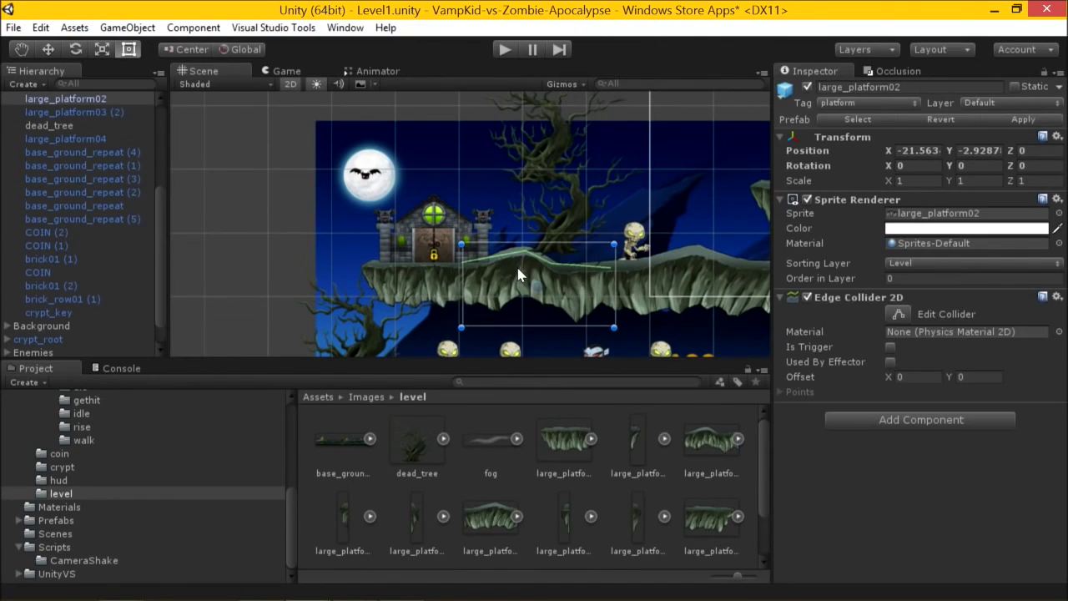
- Assign the dead_tree above large_platform02 to the Level sorting layer and open its Order in Layer value for editing
left_click(567, 178)
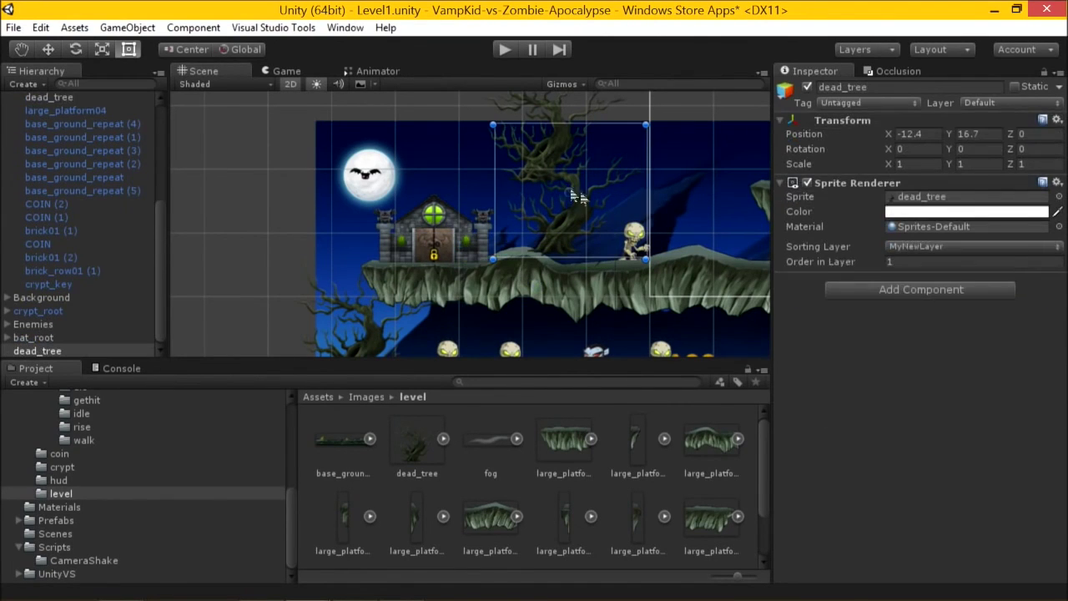
left_click(909, 248)
left_click(924, 301)
left_click(902, 262)
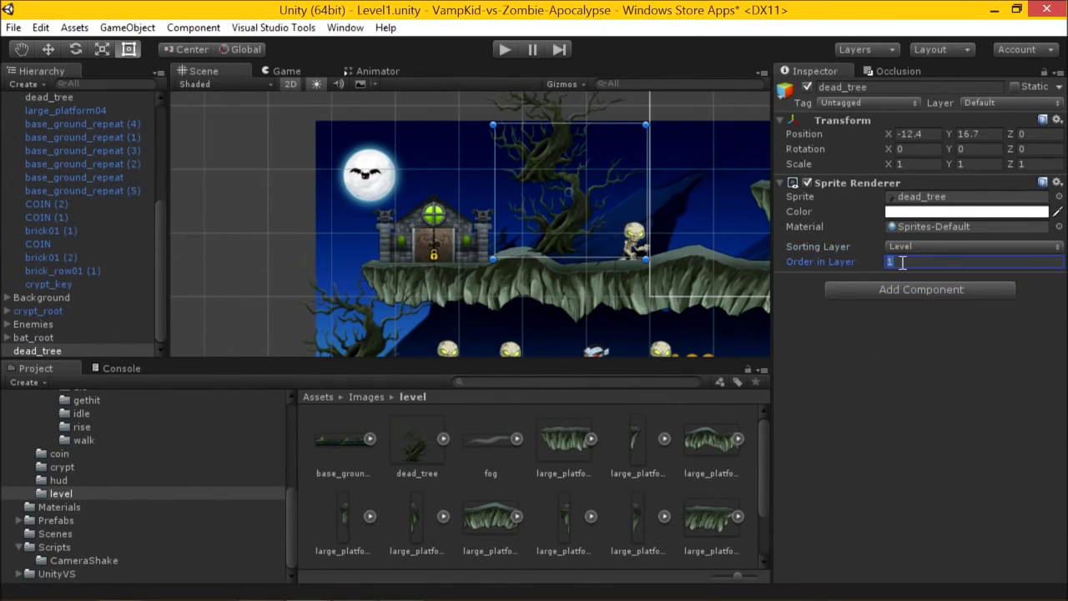